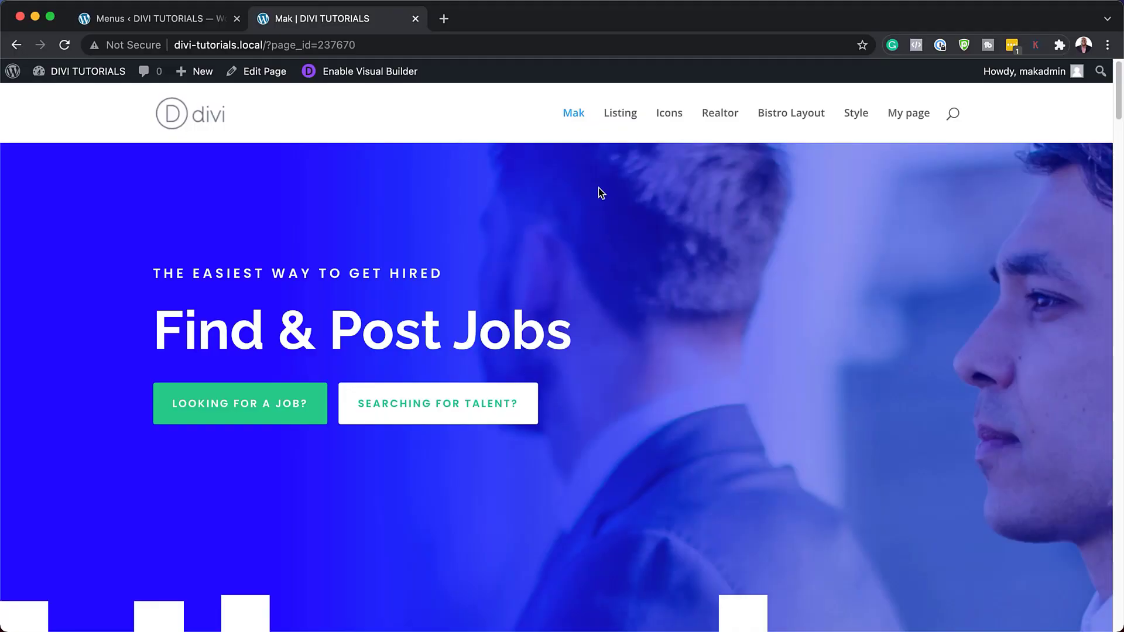
Step: Use the Listing menu item to jump to Hot Listings, then scroll around the live page
{"action": "left_click", "coordinate": [621, 114]}
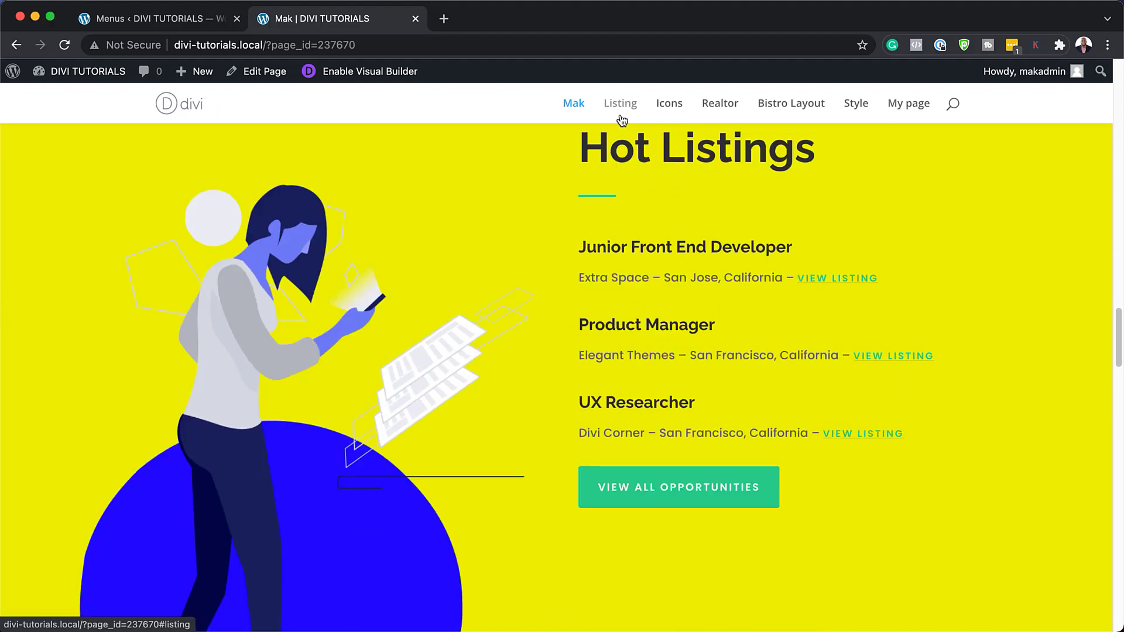
{"action": "scroll", "coordinate": [603, 352], "scroll_direction": "up", "scroll_amount": 10}
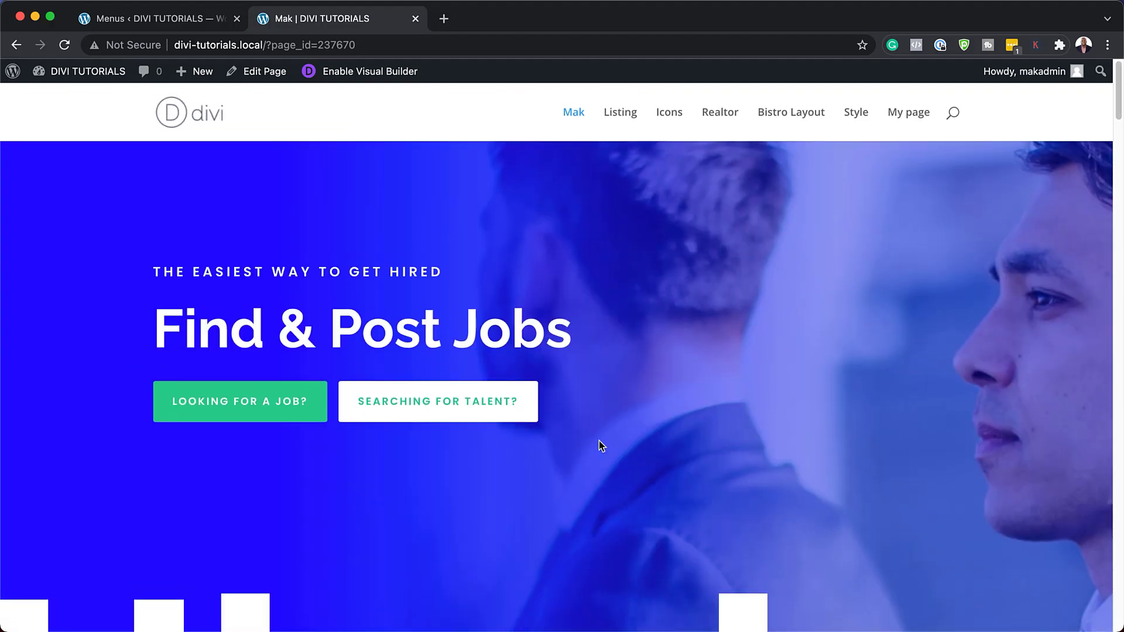
{"action": "scroll", "coordinate": [256, 409], "scroll_direction": "down", "scroll_amount": 14}
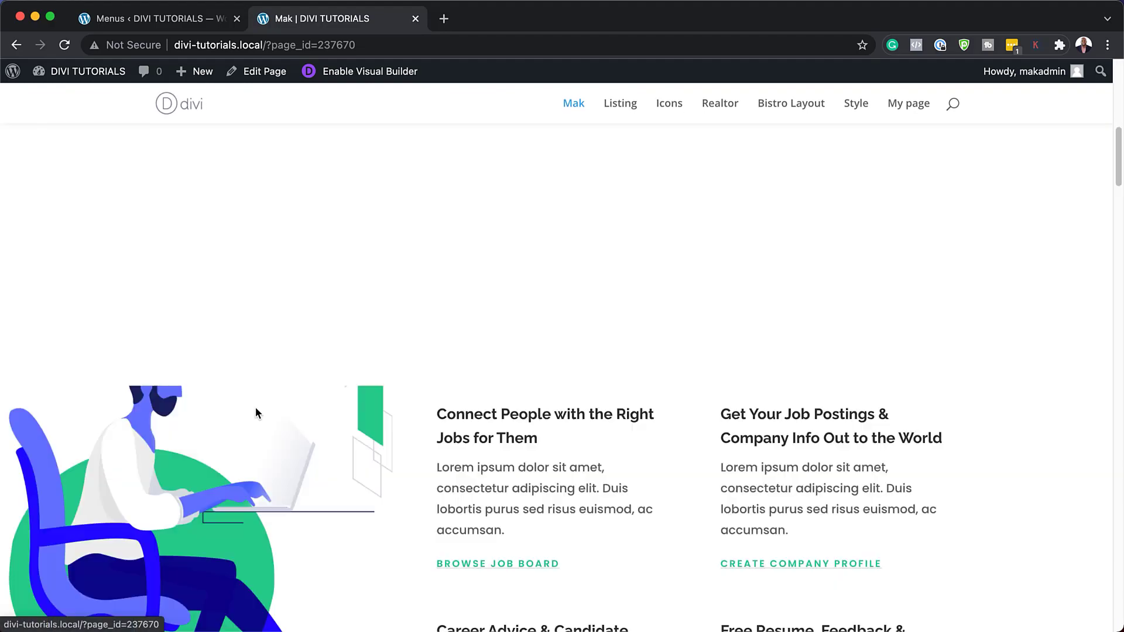
{"action": "scroll", "coordinate": [256, 408], "scroll_direction": "up", "scroll_amount": 7}
{"action": "scroll", "coordinate": [256, 408], "scroll_direction": "down", "scroll_amount": 20}
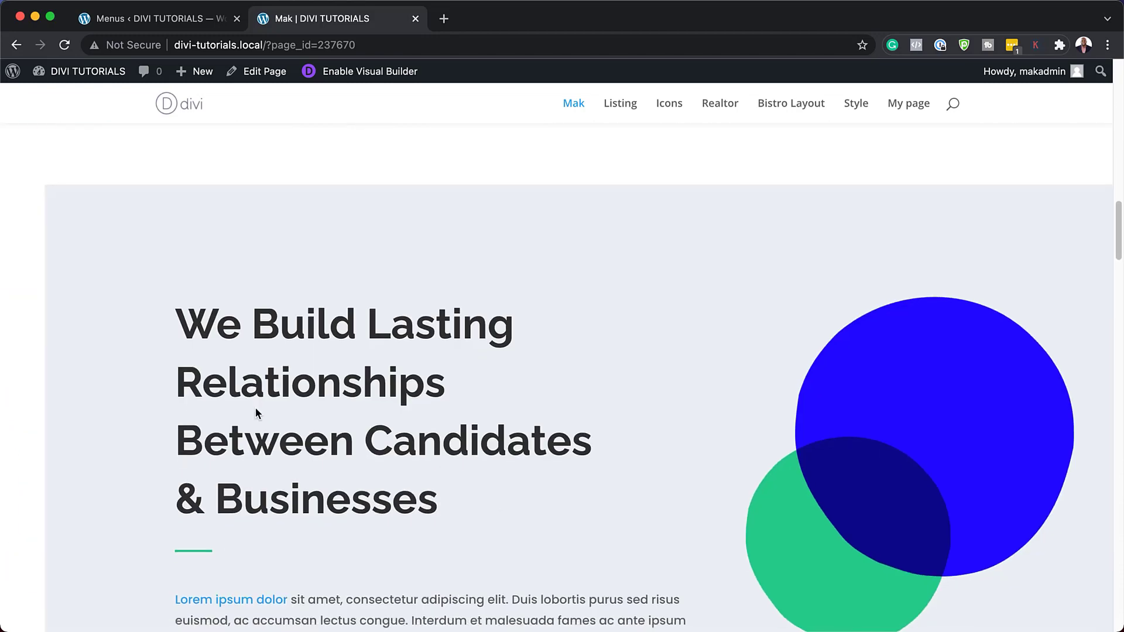
{"action": "scroll", "coordinate": [256, 408], "scroll_direction": "up", "scroll_amount": 5}
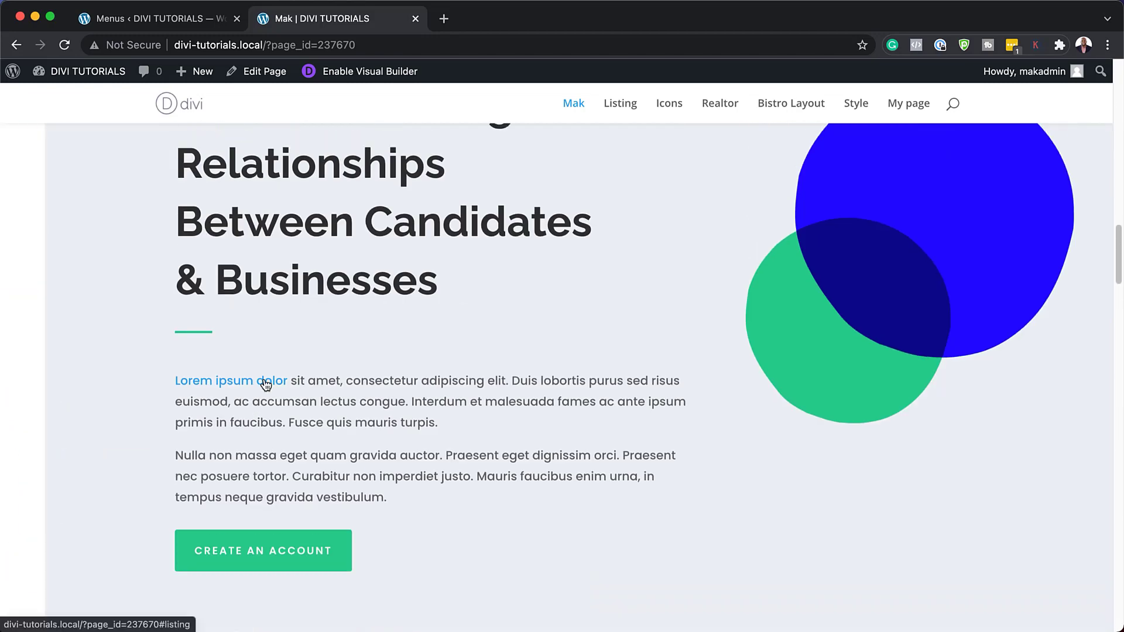
{"action": "scroll", "coordinate": [265, 385], "scroll_direction": "down", "scroll_amount": 12}
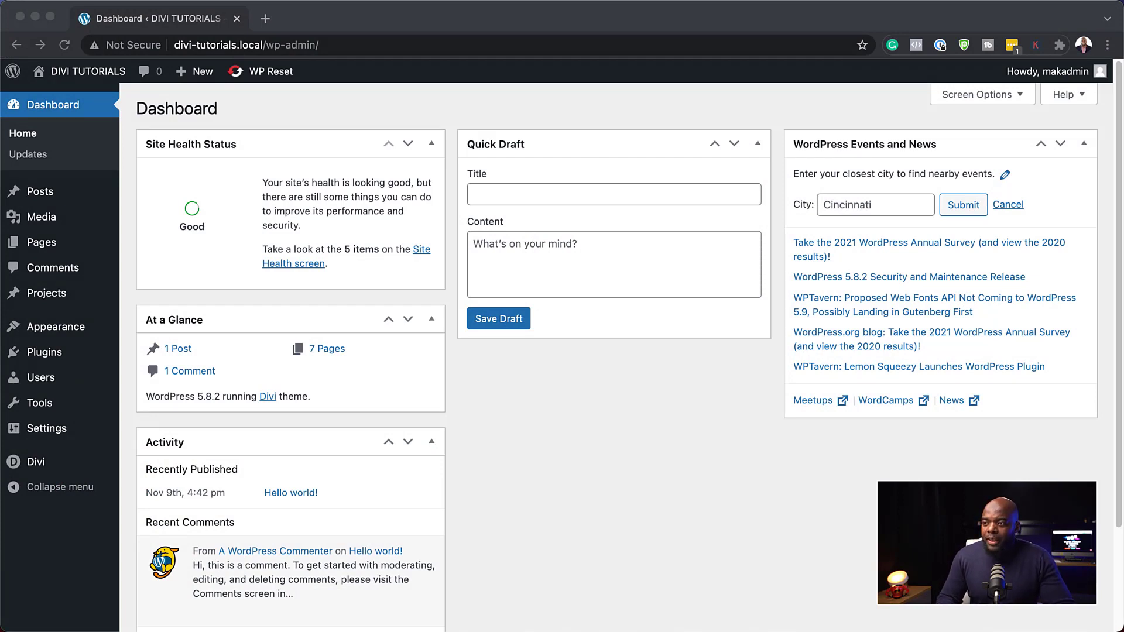
Step: Add a new page titled 'Mak' and switch it to the Divi Builder
{"action": "mouse_move", "coordinate": [50, 247]}
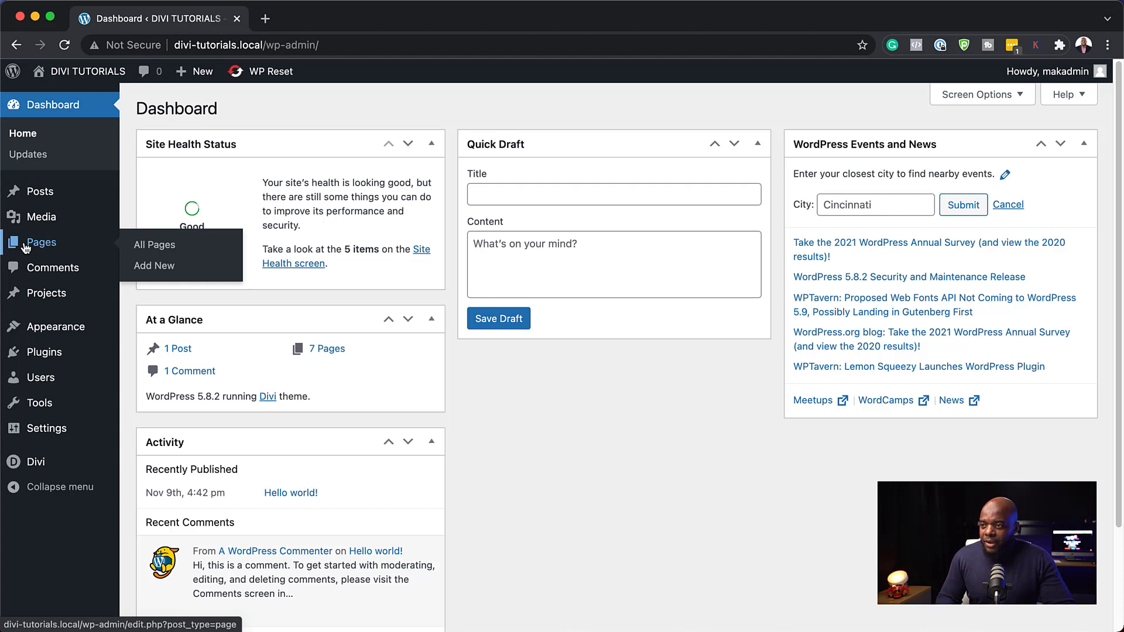
{"action": "left_click", "coordinate": [167, 268]}
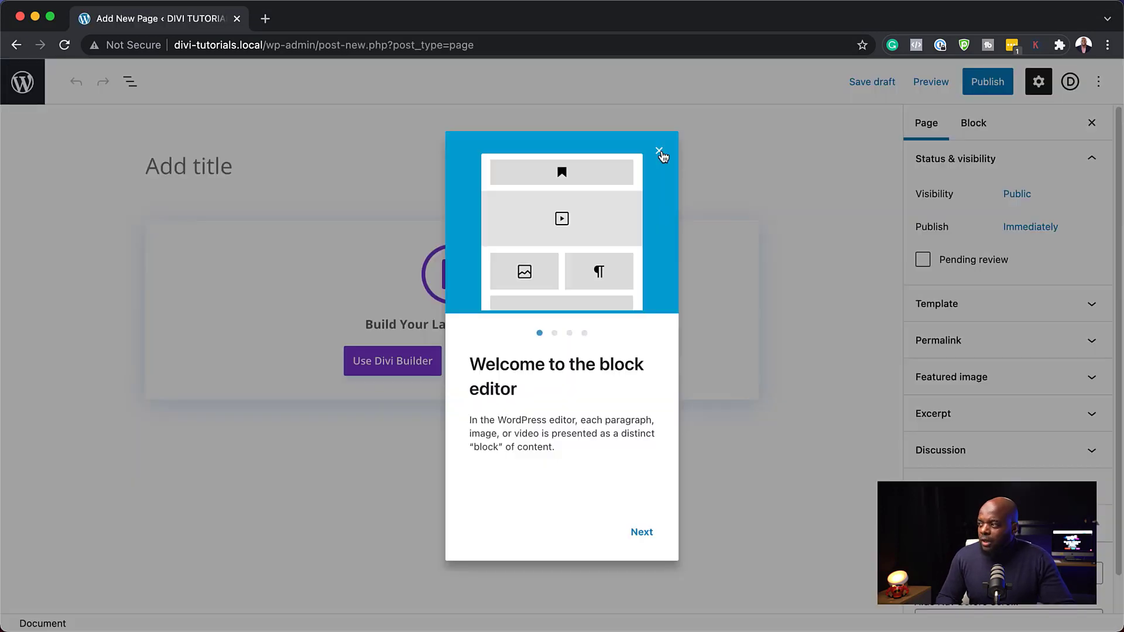
{"action": "left_click", "coordinate": [661, 156]}
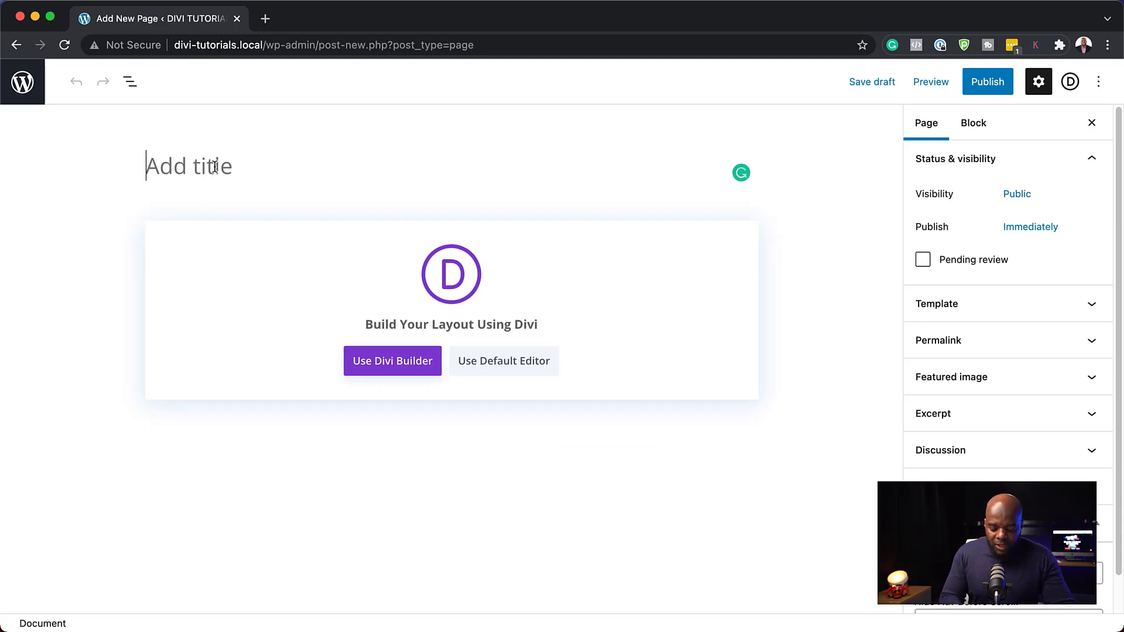
{"action": "type", "text": "Mak"}
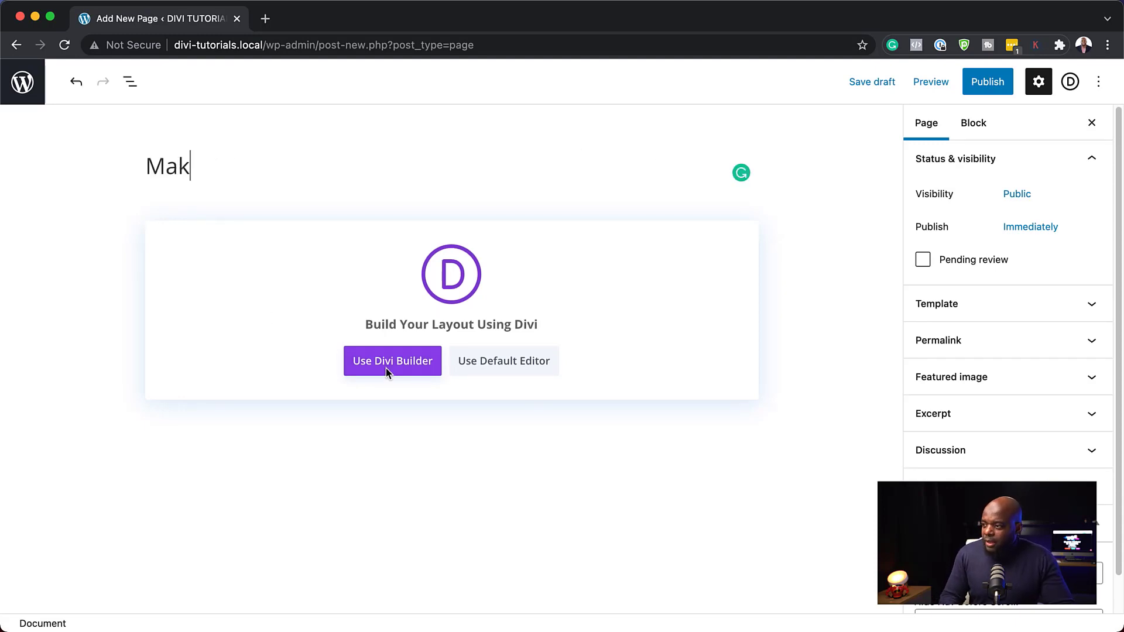
{"action": "left_click", "coordinate": [386, 364]}
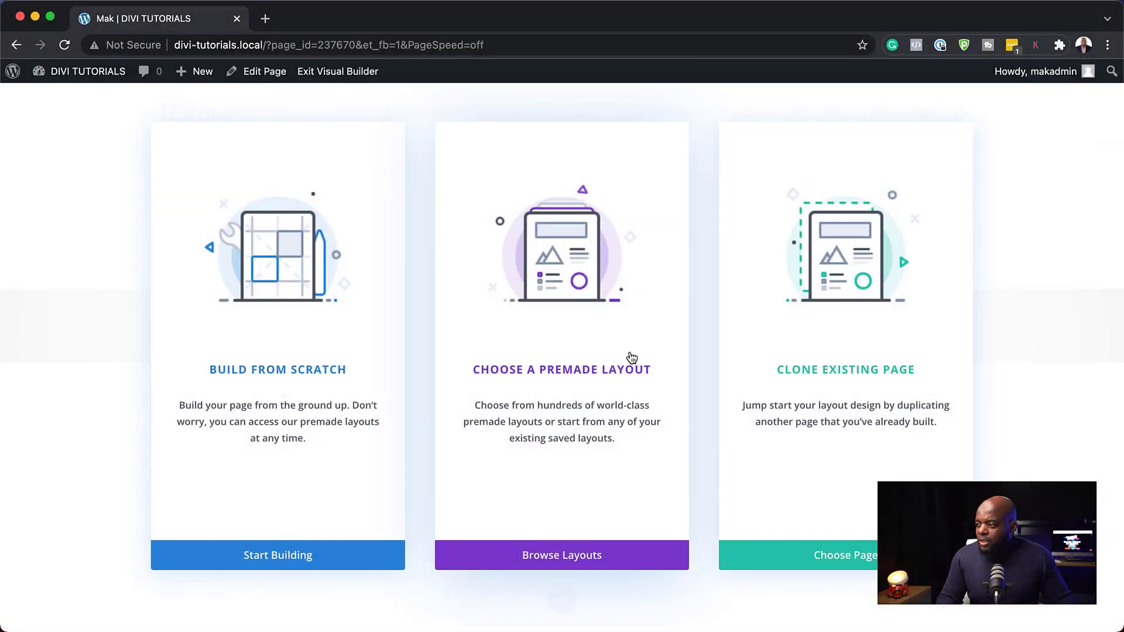
Step: Apply the Job Recruiter premade layout from the Divi layout library to the page
{"action": "left_click", "coordinate": [572, 371]}
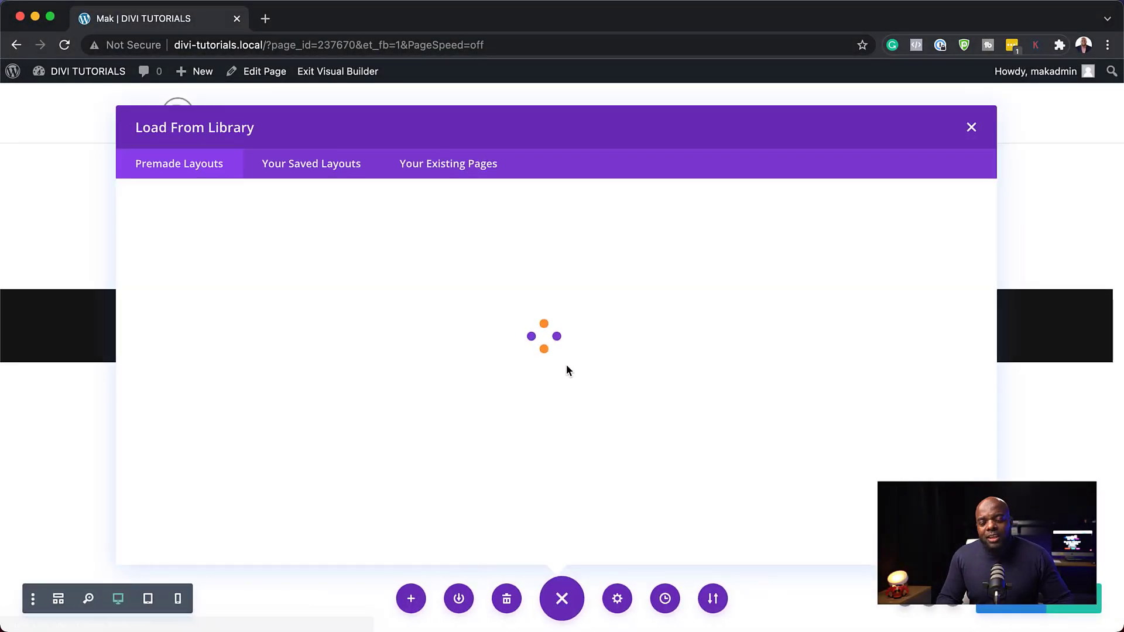
{"action": "scroll", "coordinate": [650, 419], "scroll_direction": "down", "scroll_amount": 10}
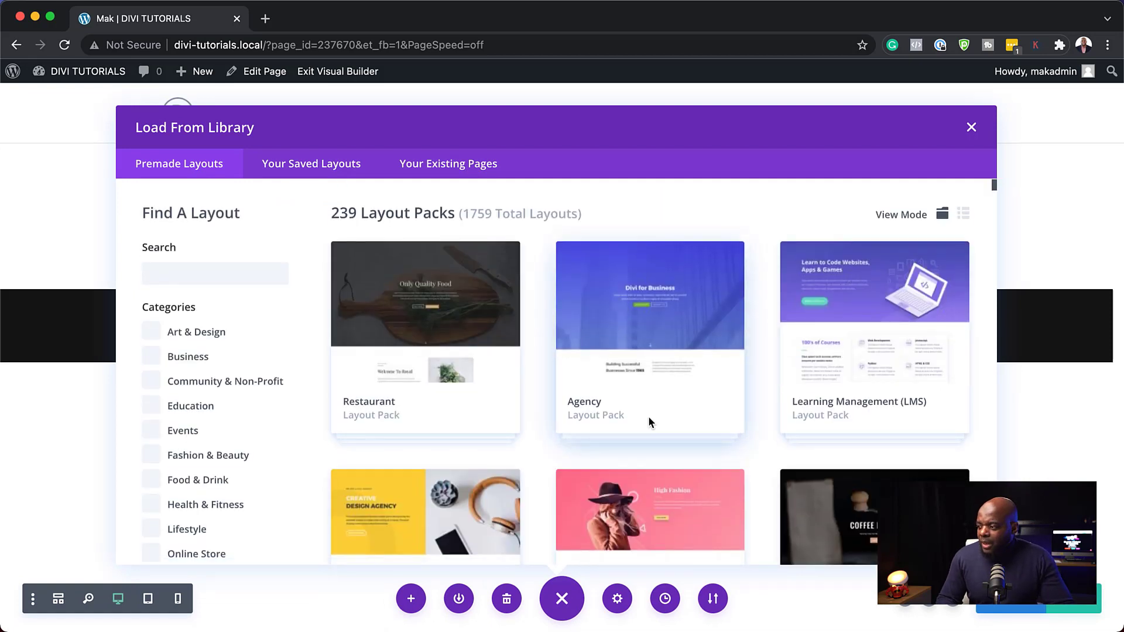
{"action": "scroll", "coordinate": [651, 418], "scroll_direction": "down", "scroll_amount": 12}
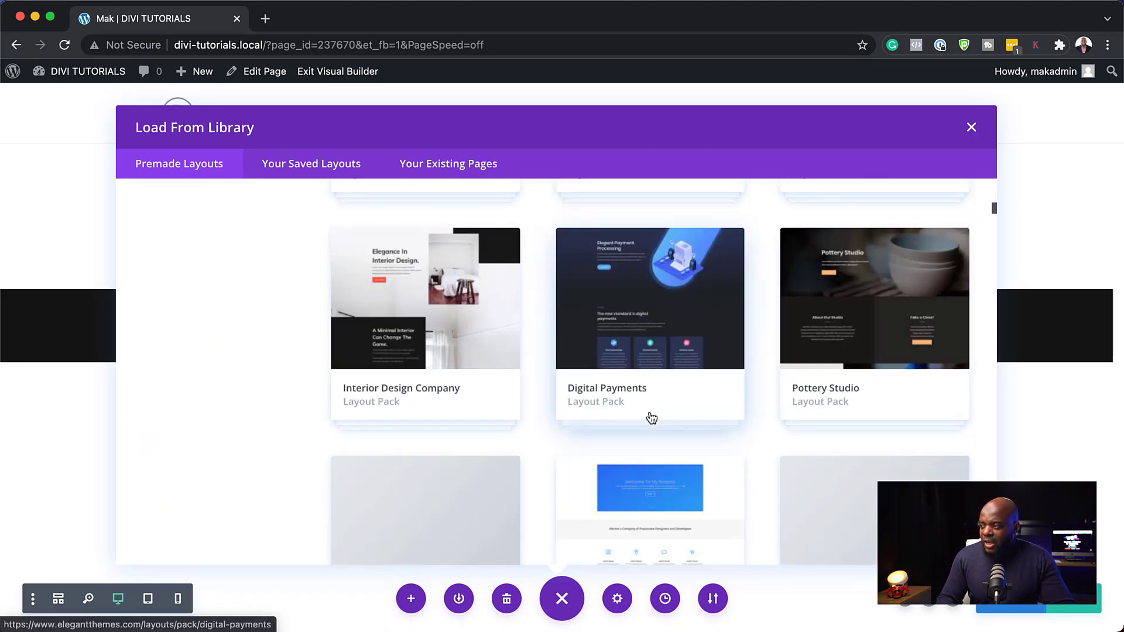
{"action": "scroll", "coordinate": [588, 395], "scroll_direction": "down", "scroll_amount": 4}
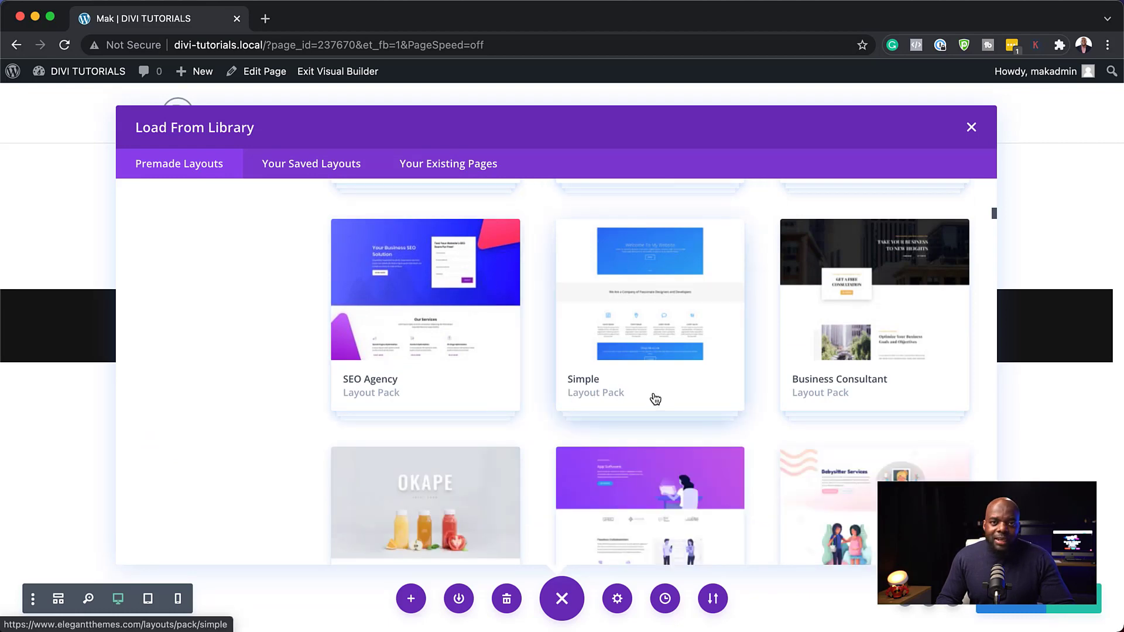
{"action": "scroll", "coordinate": [655, 399], "scroll_direction": "down", "scroll_amount": 11}
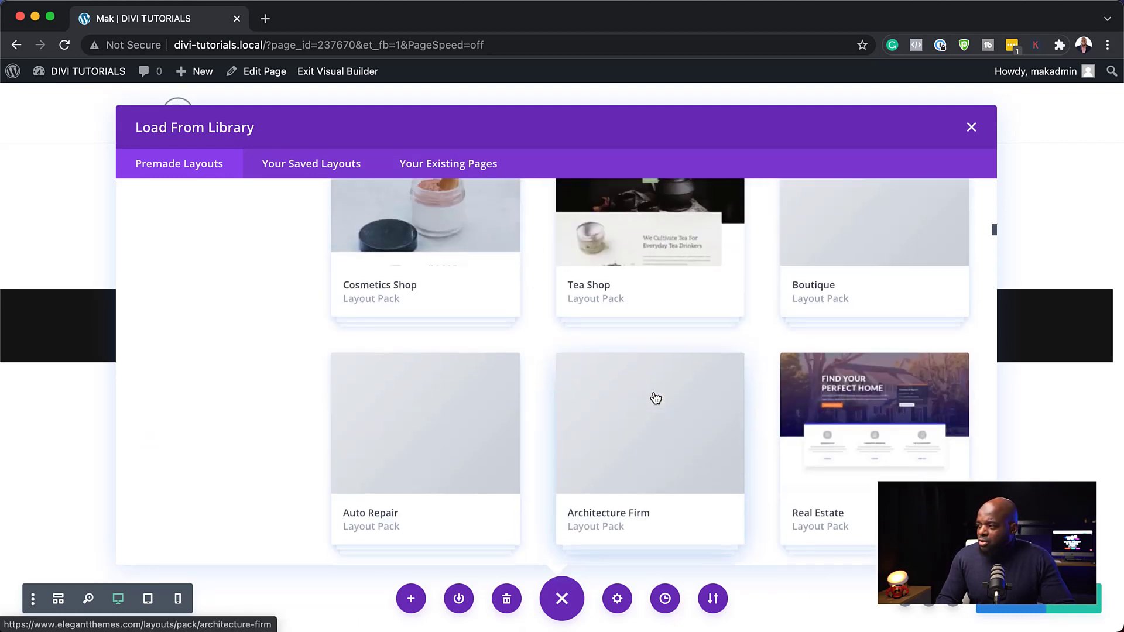
{"action": "scroll", "coordinate": [655, 399], "scroll_direction": "down", "scroll_amount": 12}
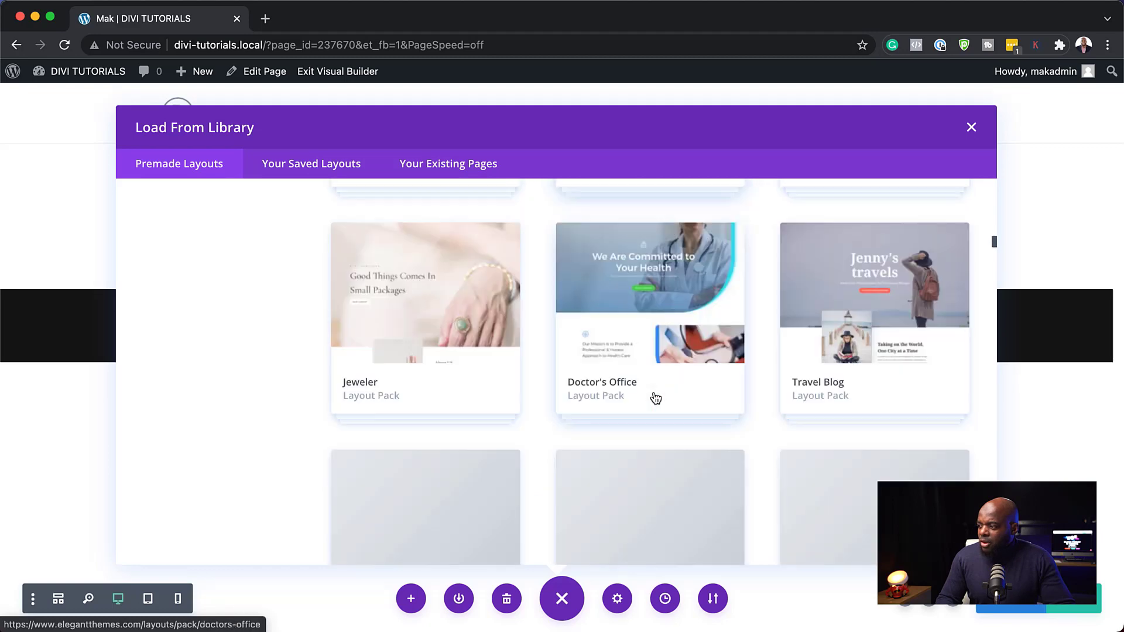
{"action": "scroll", "coordinate": [655, 398], "scroll_direction": "down", "scroll_amount": 2}
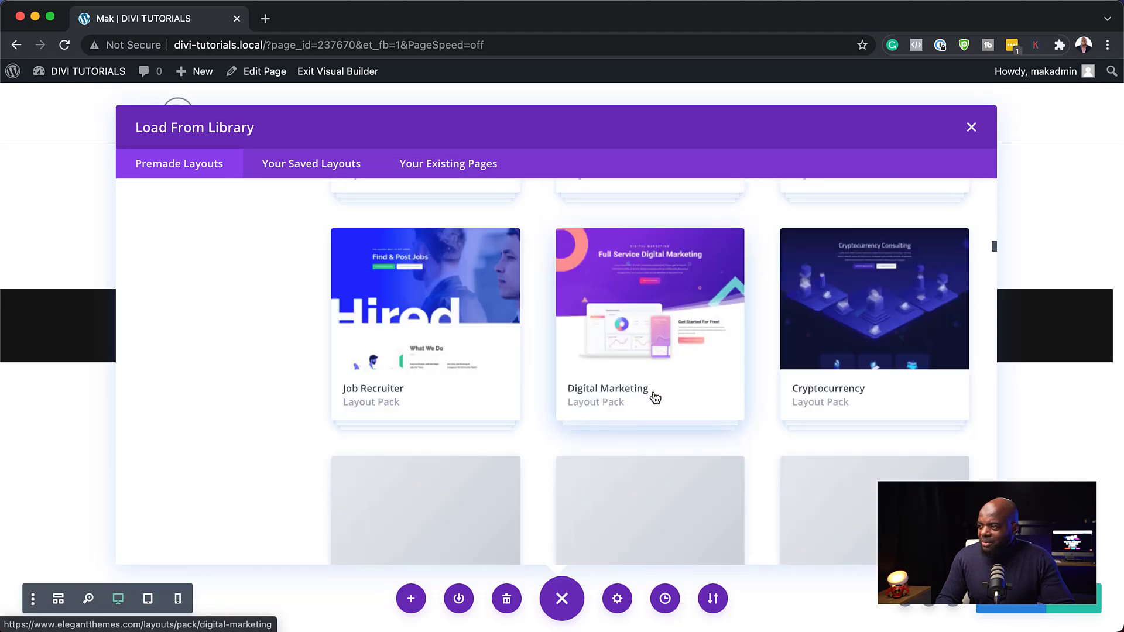
{"action": "left_click", "coordinate": [447, 301]}
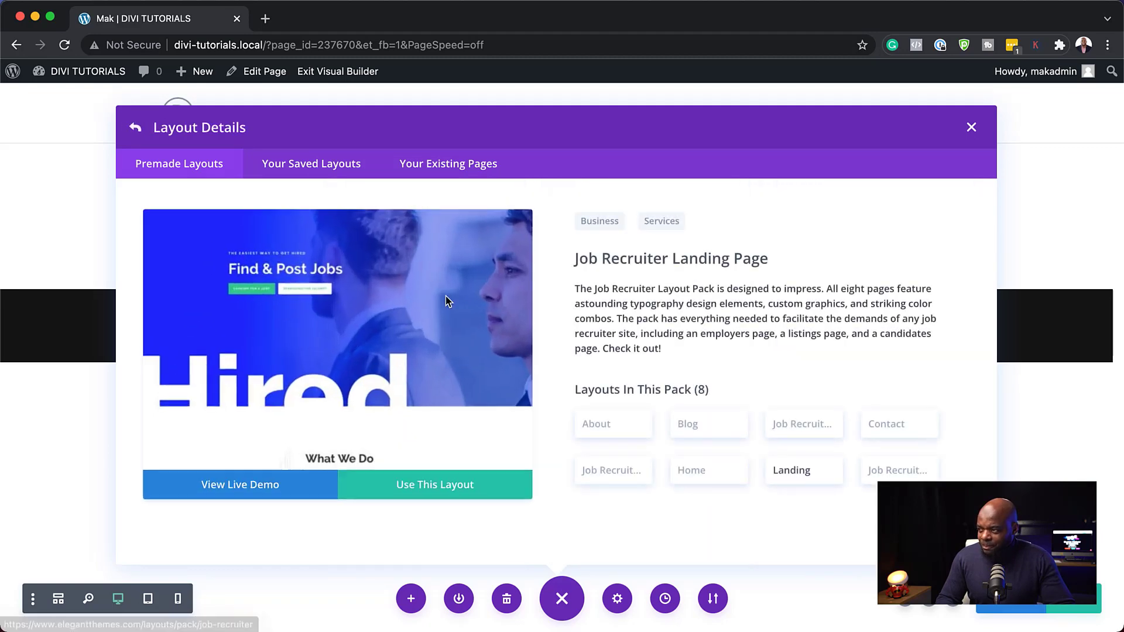
{"action": "left_click", "coordinate": [463, 496]}
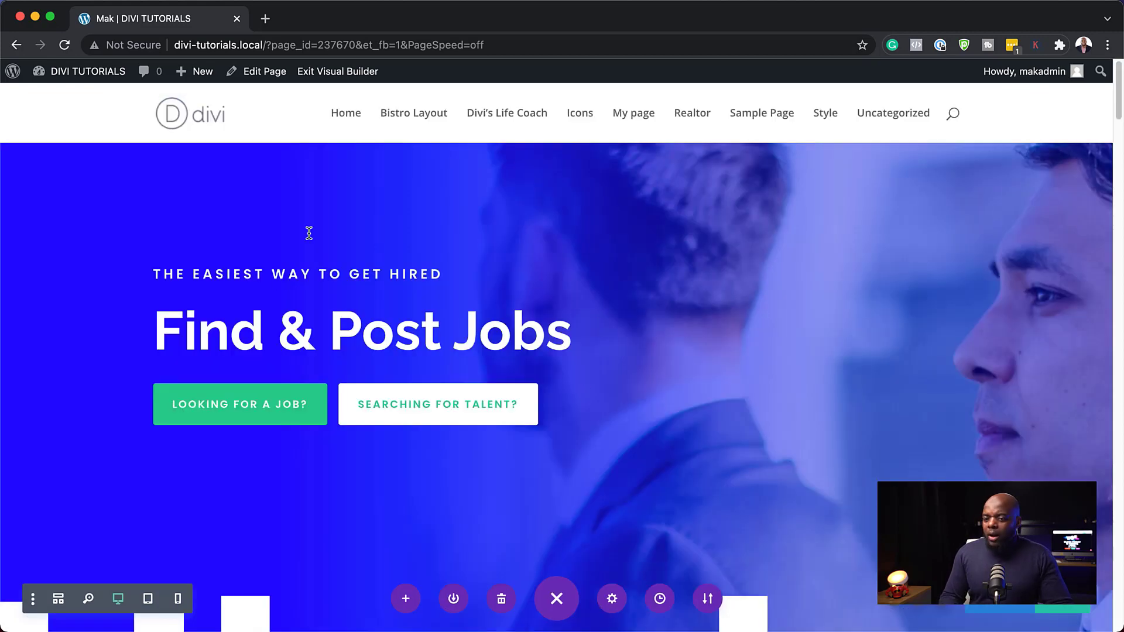
Step: Scroll the Visual Builder page to the Hot Listings section with its three job openings
{"action": "scroll", "coordinate": [540, 427], "scroll_direction": "down", "scroll_amount": 15}
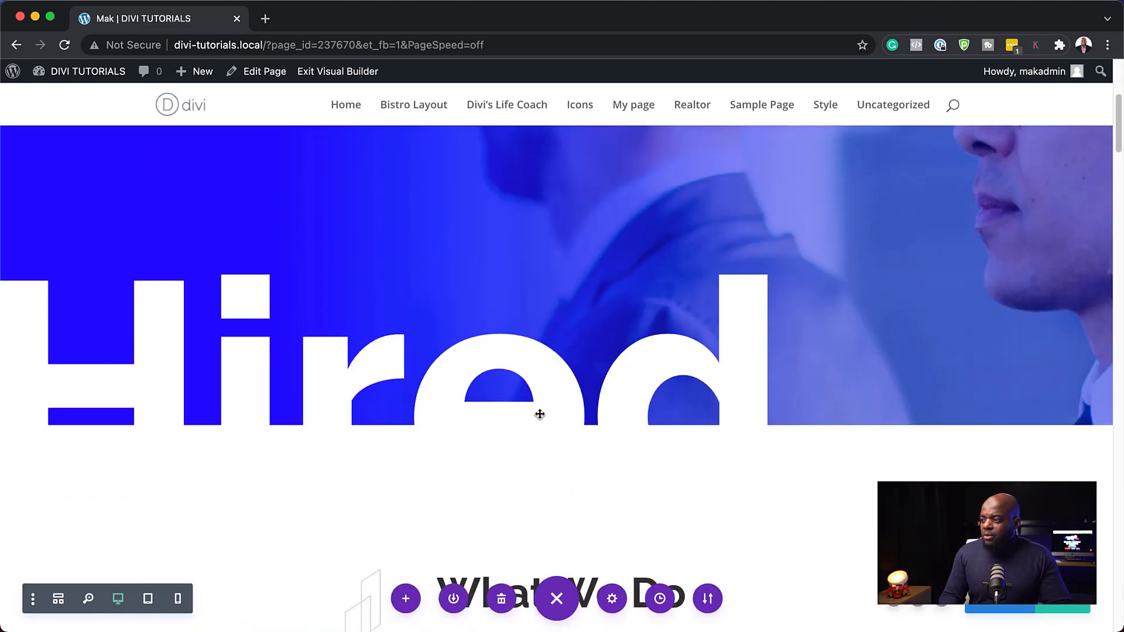
{"action": "scroll", "coordinate": [539, 413], "scroll_direction": "down", "scroll_amount": 7}
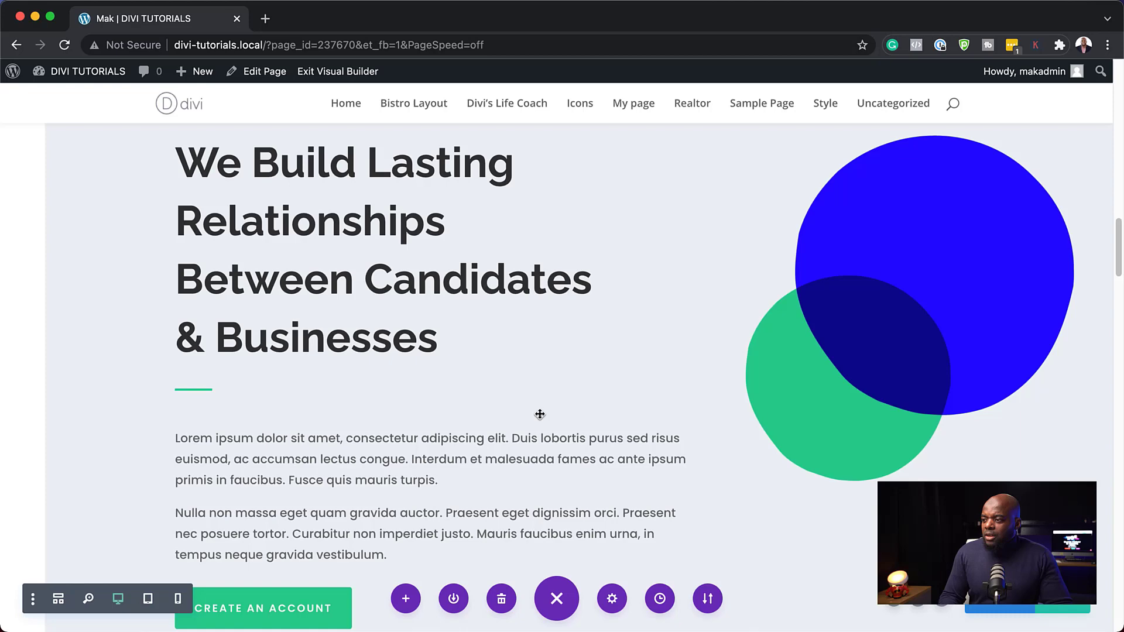
{"action": "scroll", "coordinate": [539, 414], "scroll_direction": "down", "scroll_amount": 20}
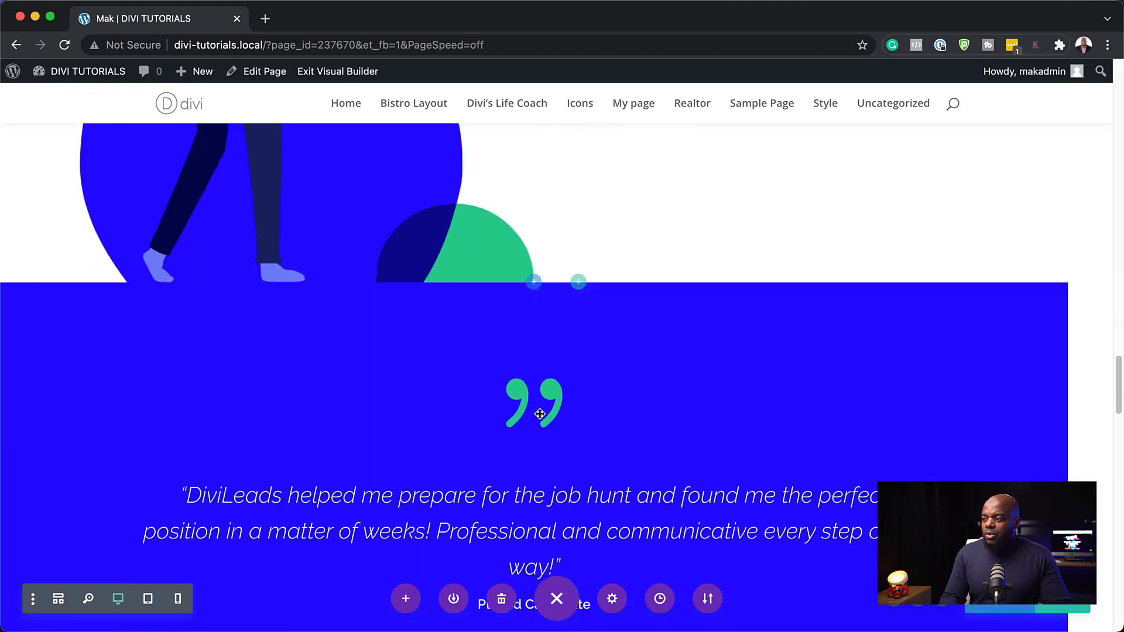
{"action": "scroll", "coordinate": [540, 414], "scroll_direction": "down", "scroll_amount": 3}
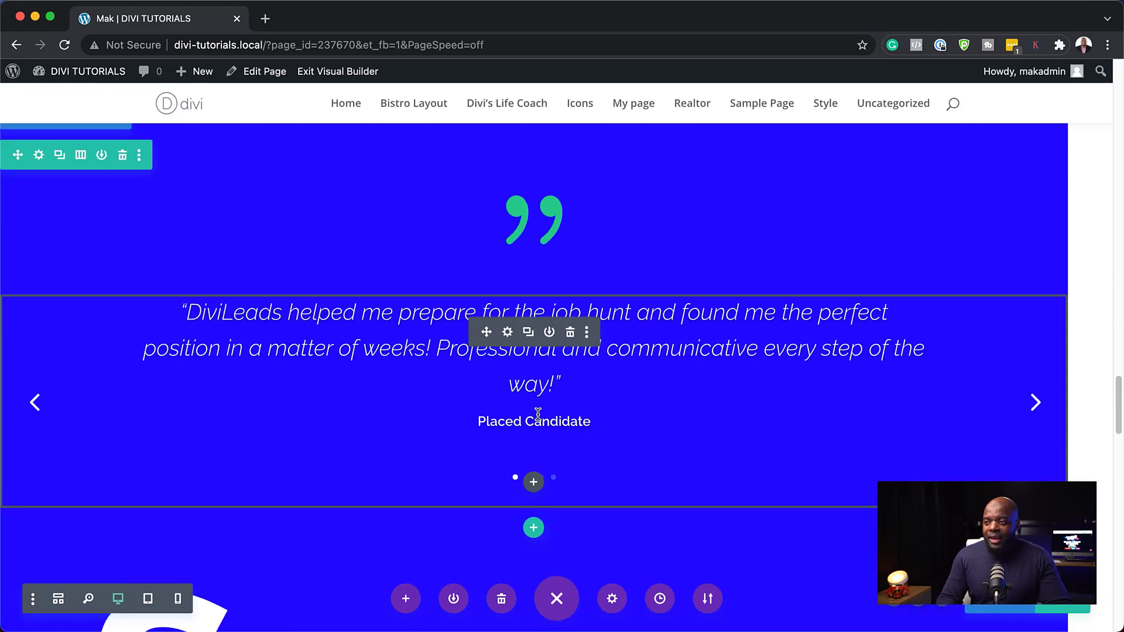
{"action": "scroll", "coordinate": [538, 414], "scroll_direction": "up", "scroll_amount": 4}
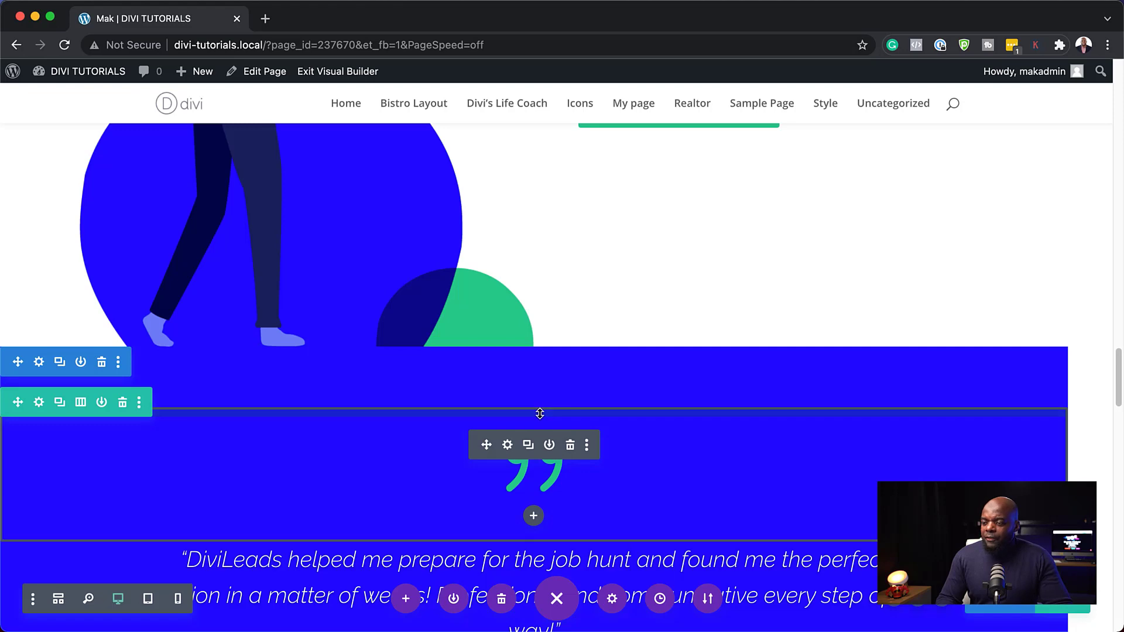
{"action": "scroll", "coordinate": [540, 414], "scroll_direction": "up", "scroll_amount": 20}
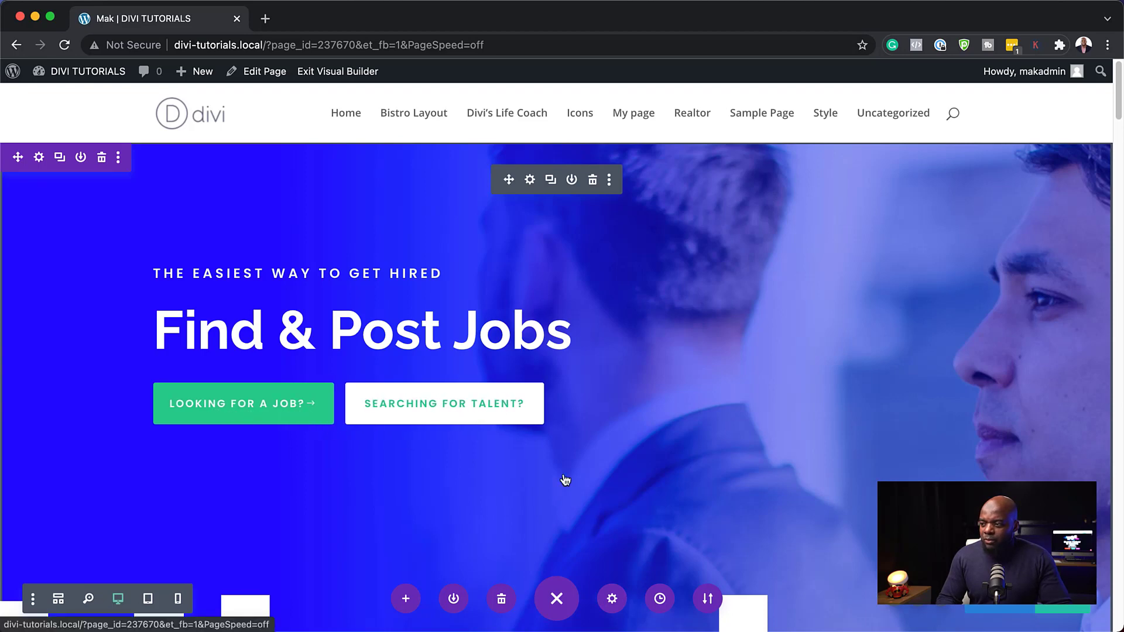
{"action": "scroll", "coordinate": [574, 472], "scroll_direction": "down", "scroll_amount": 10}
{"action": "scroll", "coordinate": [582, 472], "scroll_direction": "down", "scroll_amount": 15}
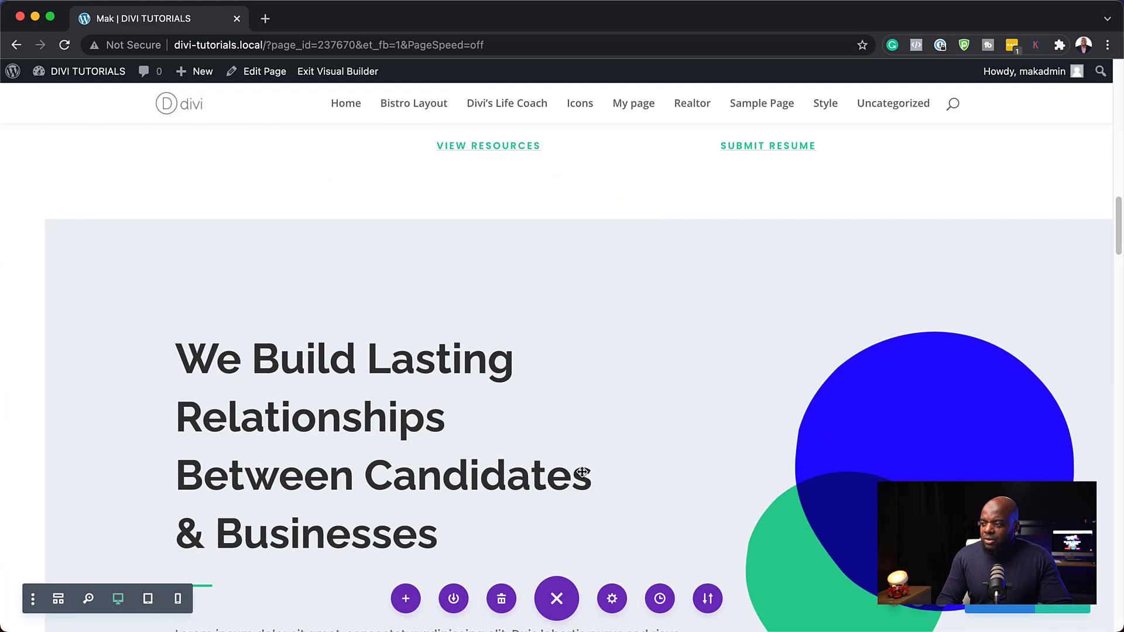
{"action": "scroll", "coordinate": [582, 472], "scroll_direction": "up", "scroll_amount": 6}
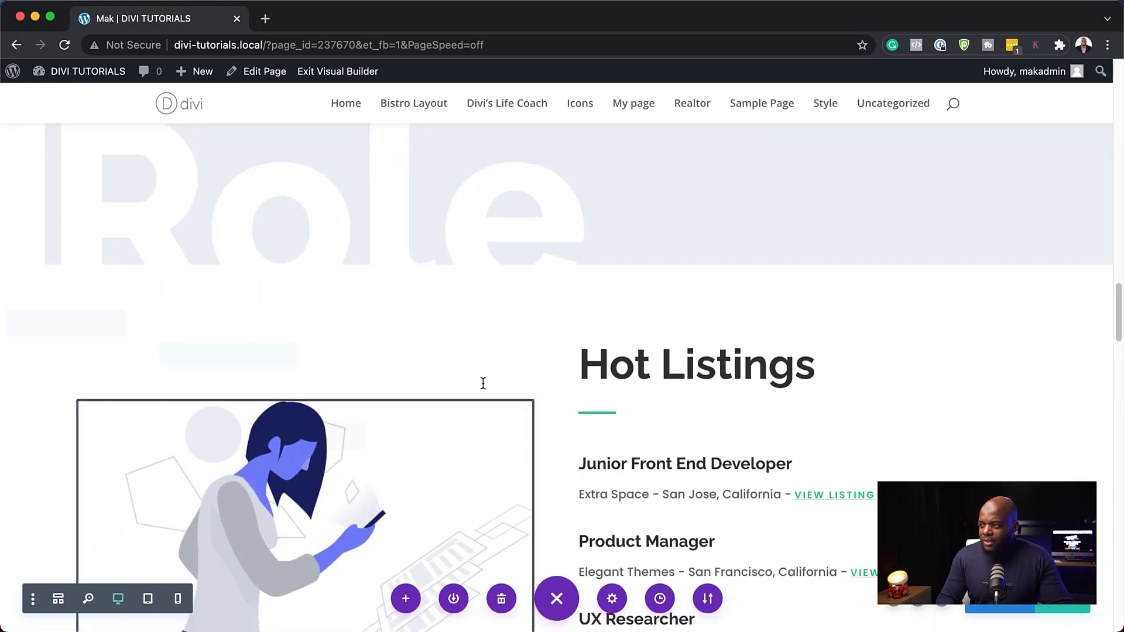
{"action": "scroll", "coordinate": [497, 394], "scroll_direction": "down", "scroll_amount": 1}
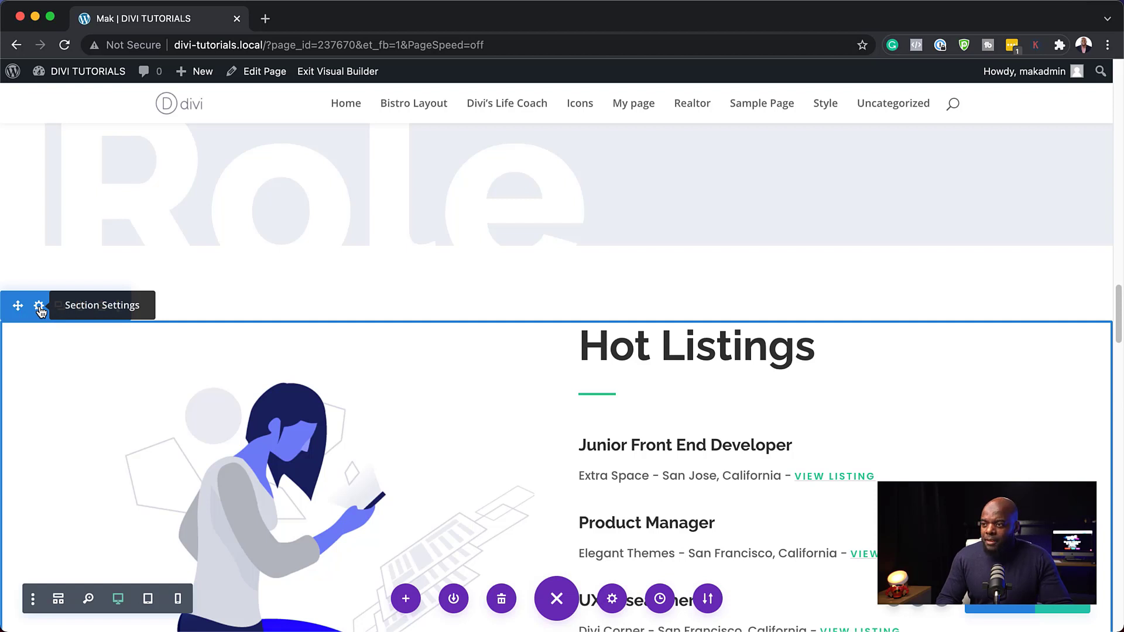
Step: Give the Hot Listings section the CSS ID 'listing'
{"action": "left_click", "coordinate": [40, 308]}
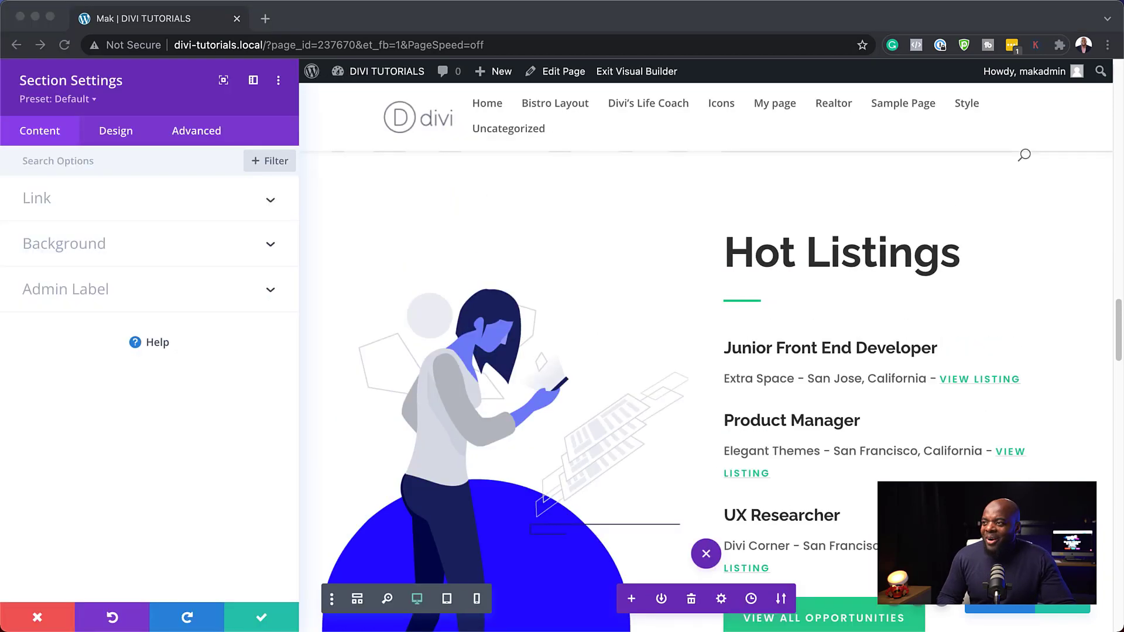
{"action": "left_click", "coordinate": [185, 132]}
{"action": "left_click", "coordinate": [120, 202]}
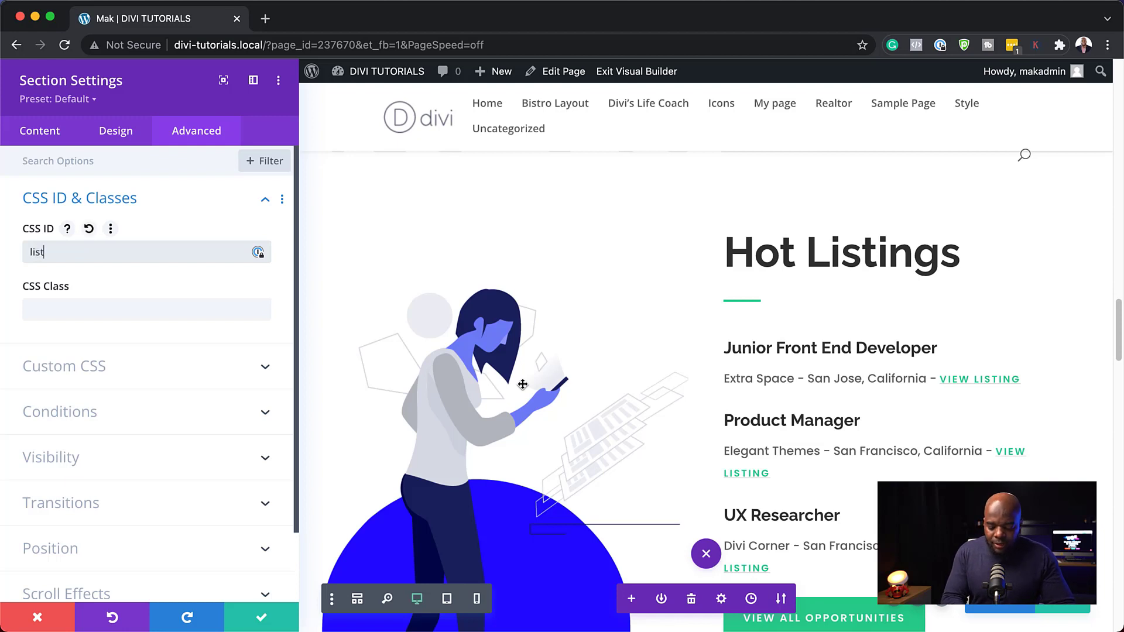
{"action": "double_click", "coordinate": [70, 253]}
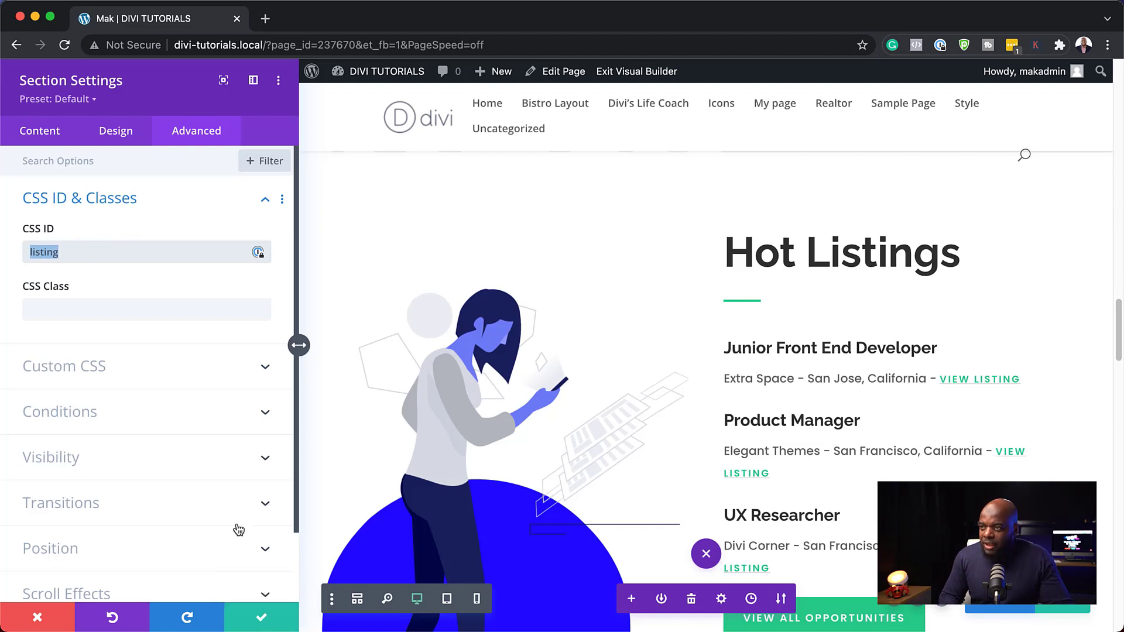
Step: Set the section's background colour to yellow and save the section settings
{"action": "left_click", "coordinate": [46, 136]}
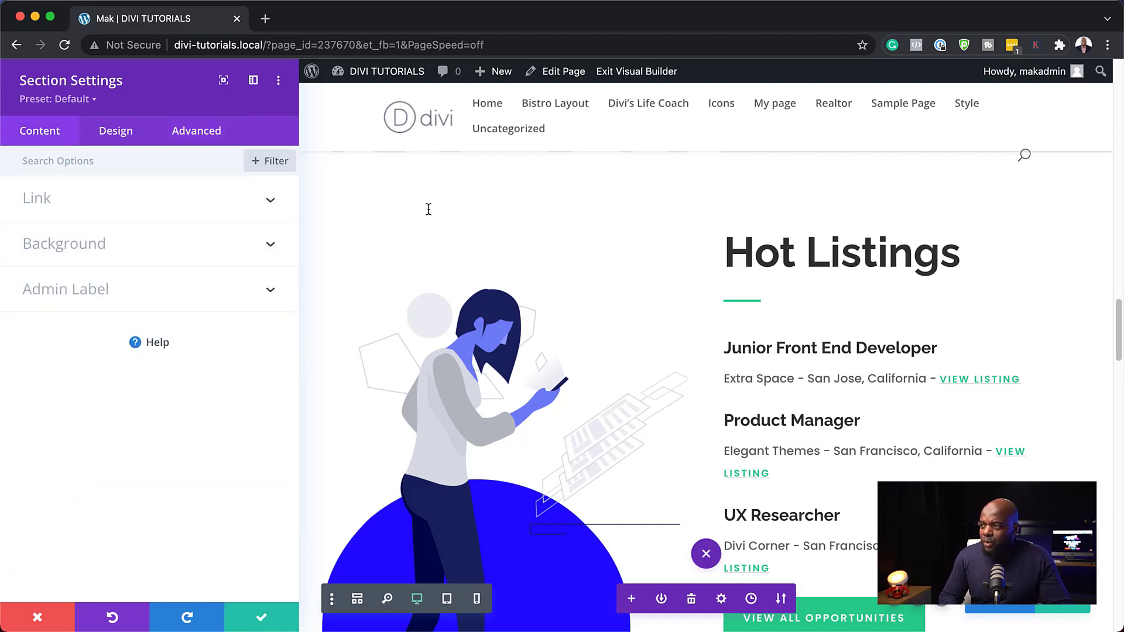
{"action": "left_click", "coordinate": [107, 249]}
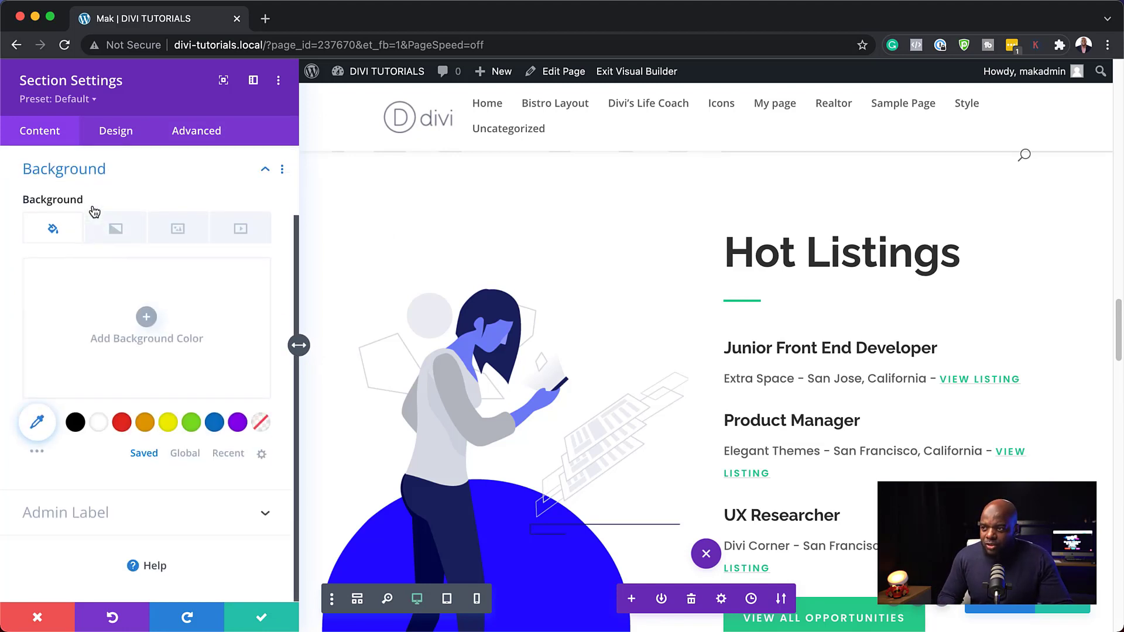
{"action": "left_click", "coordinate": [168, 422]}
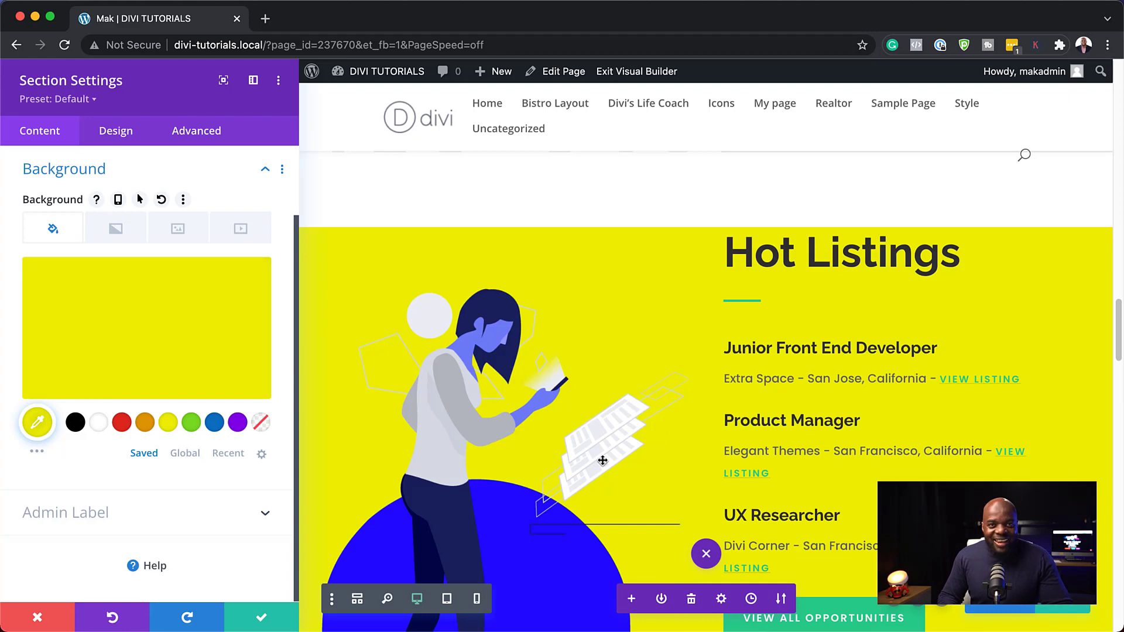
{"action": "left_click", "coordinate": [258, 618]}
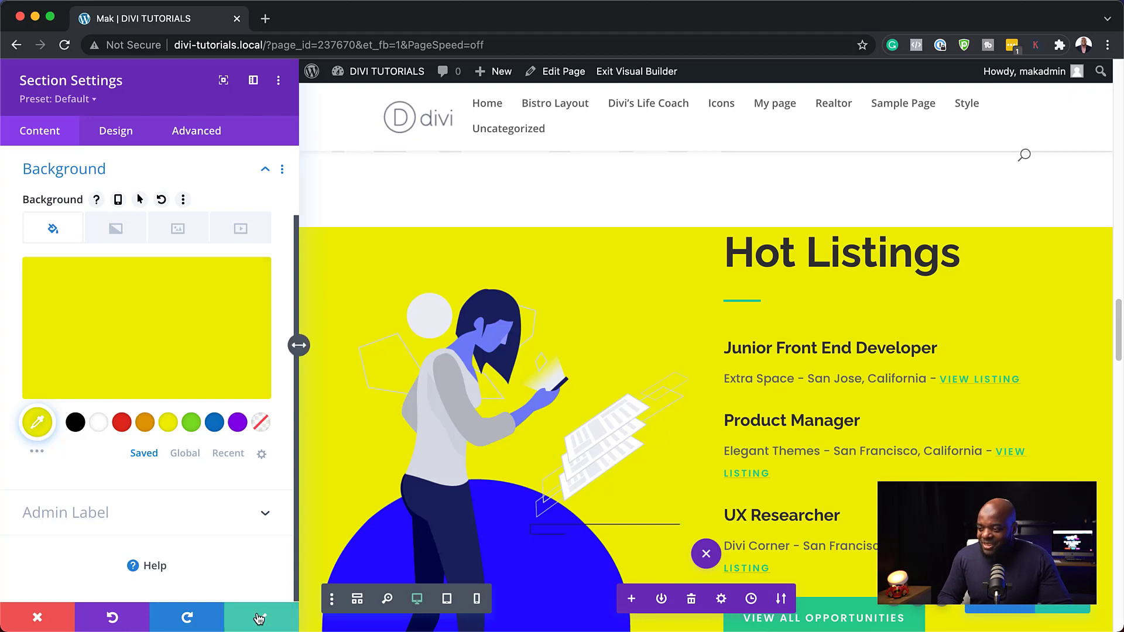
Step: Set the hero's 'Looking For A Job?' button link to '#listing' and save the header settings
{"action": "scroll", "coordinate": [361, 368], "scroll_direction": "down", "scroll_amount": 1}
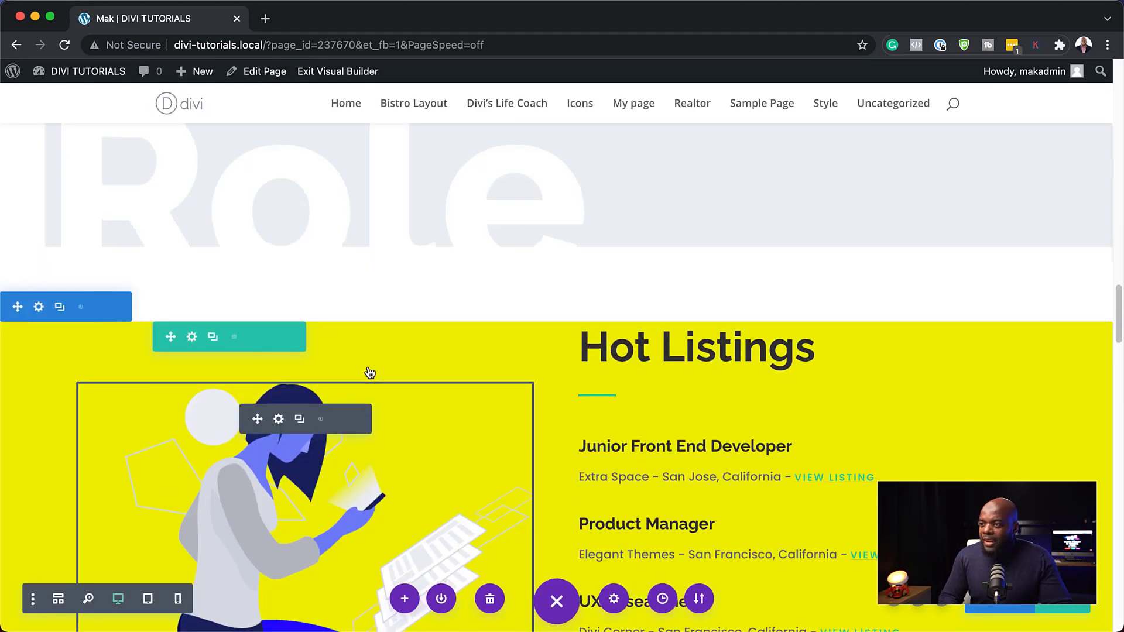
{"action": "scroll", "coordinate": [366, 368], "scroll_direction": "up", "scroll_amount": 15}
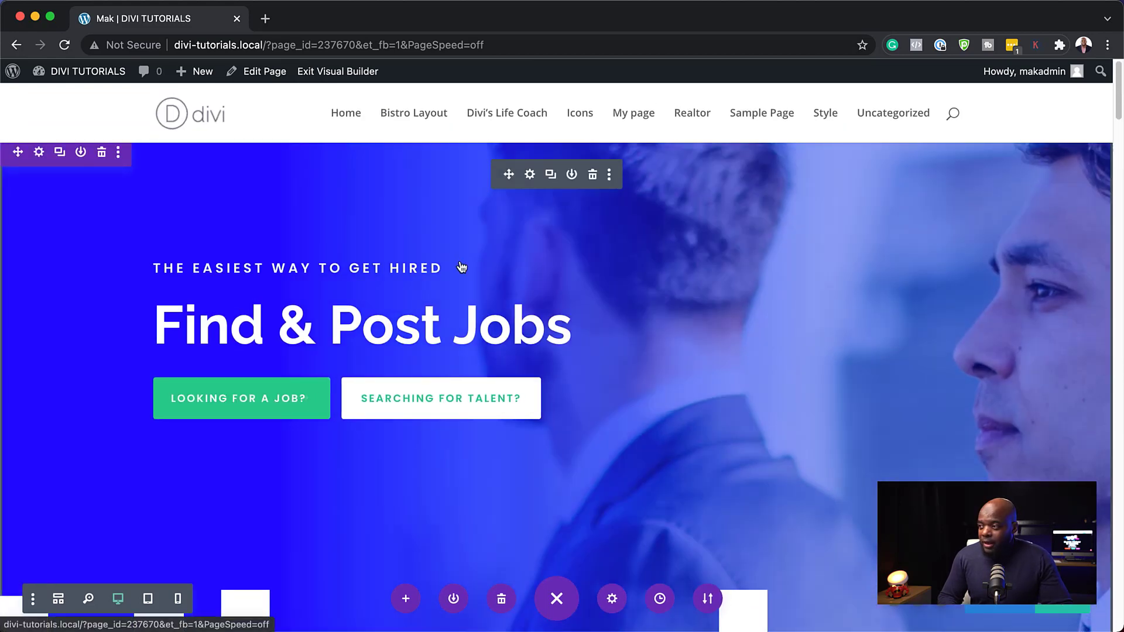
{"action": "left_click", "coordinate": [531, 175]}
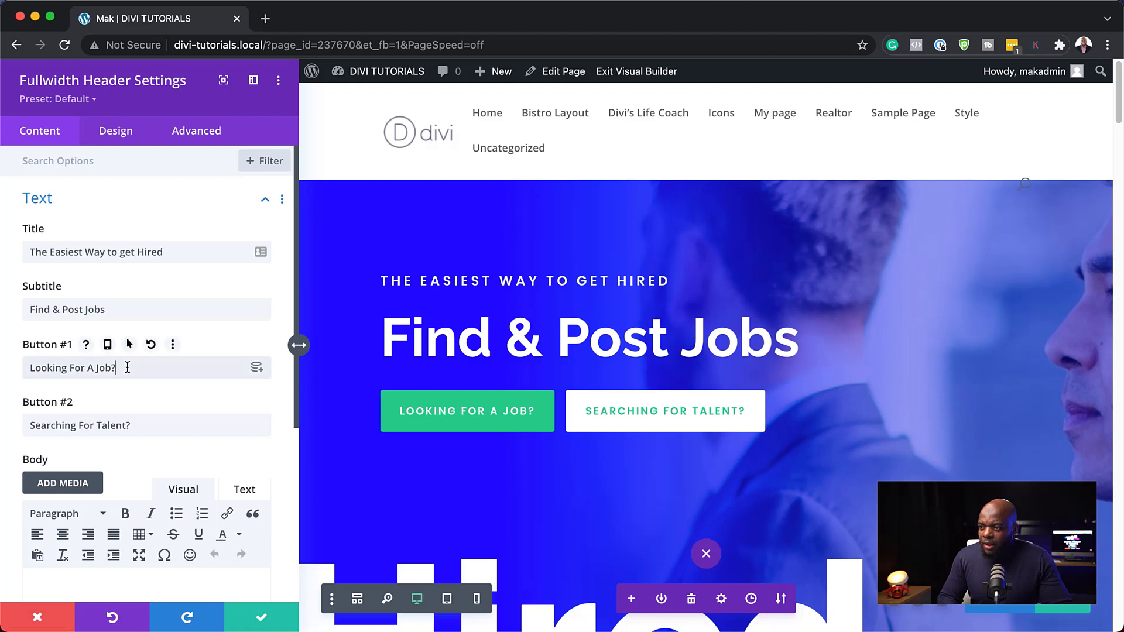
{"action": "triple_click", "coordinate": [127, 367]}
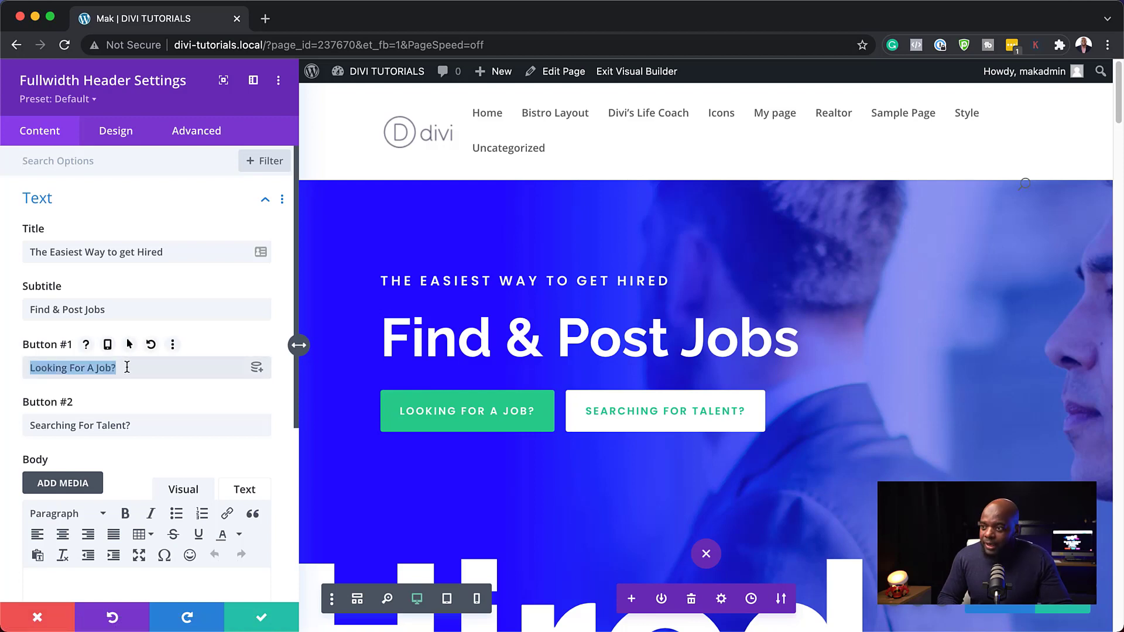
{"action": "scroll", "coordinate": [53, 421], "scroll_direction": "down", "scroll_amount": 5}
{"action": "left_click", "coordinate": [47, 421]}
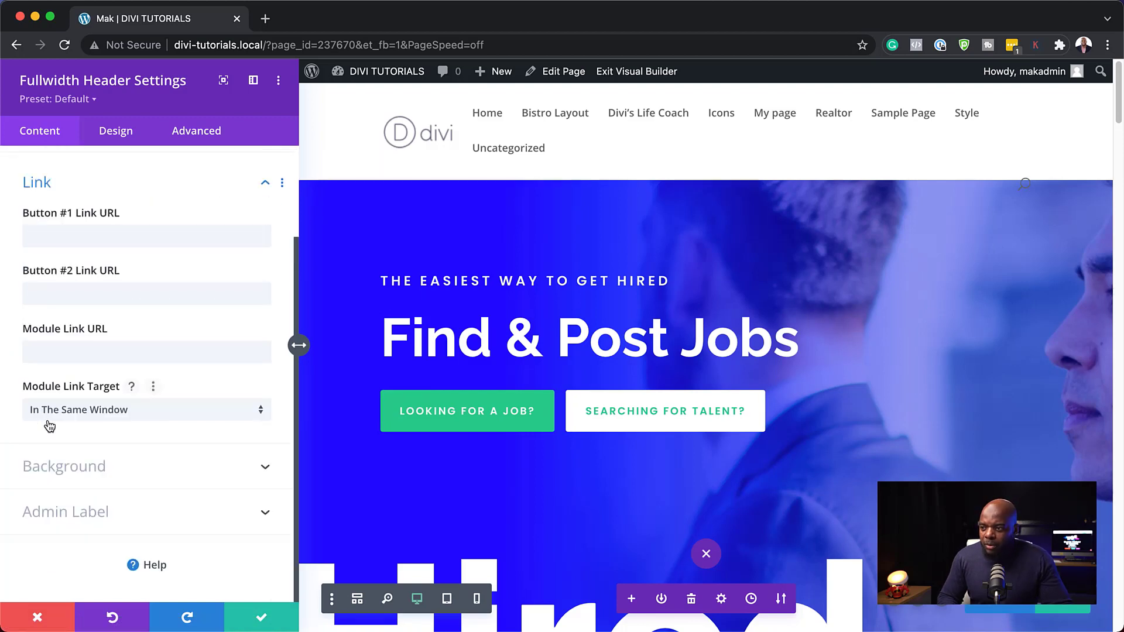
{"action": "left_click", "coordinate": [40, 237]}
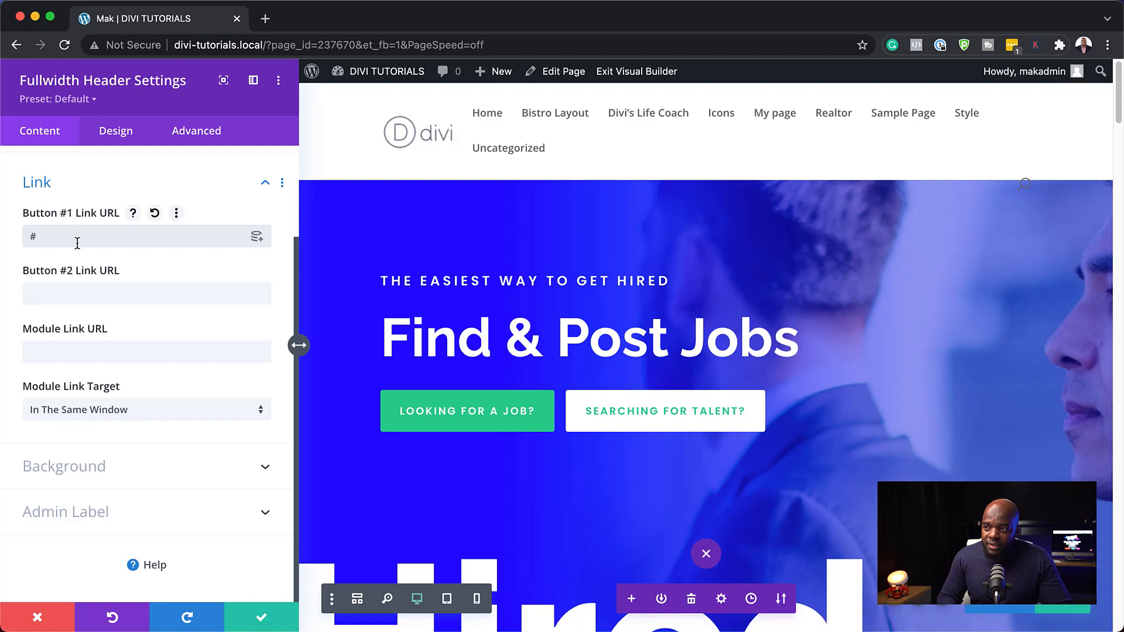
{"action": "type", "text": "#"}
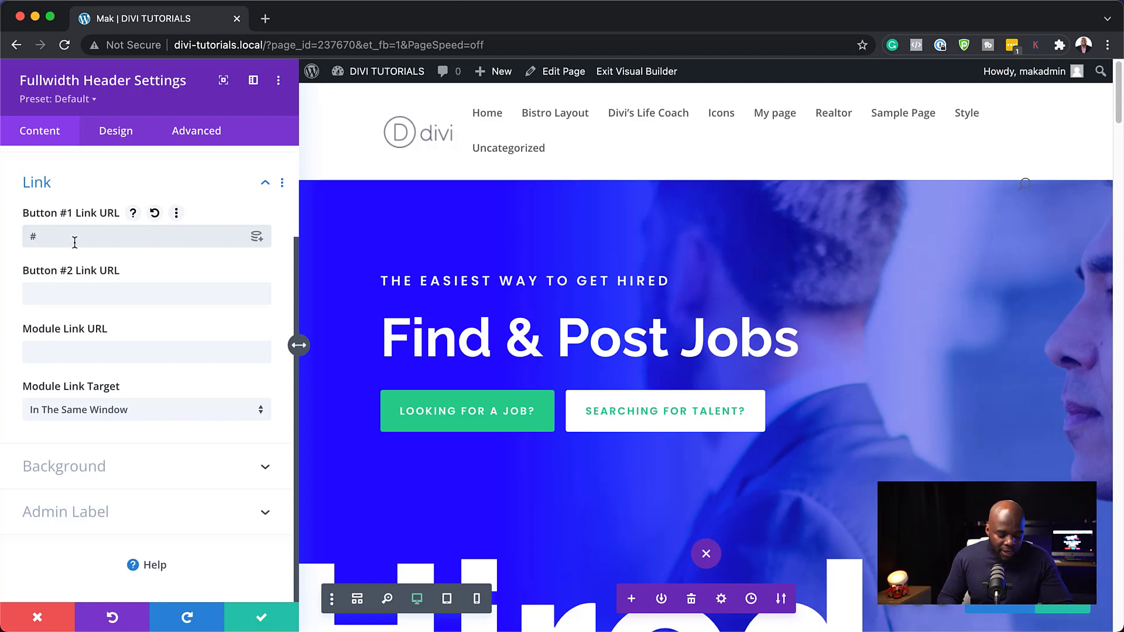
{"action": "type", "text": "listing"}
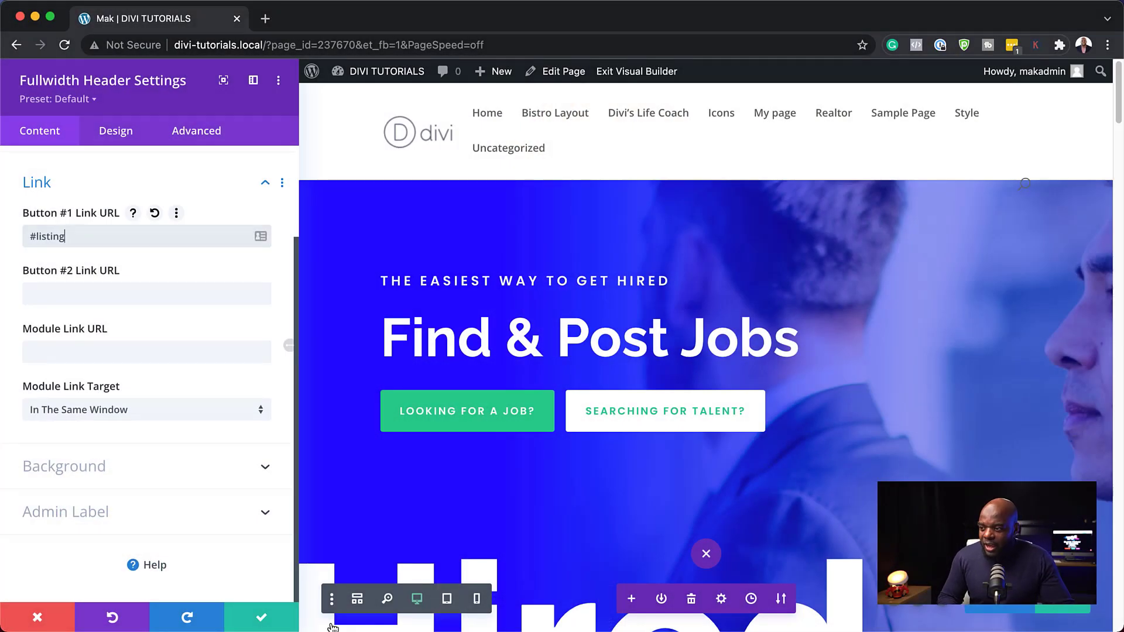
{"action": "left_click", "coordinate": [264, 619]}
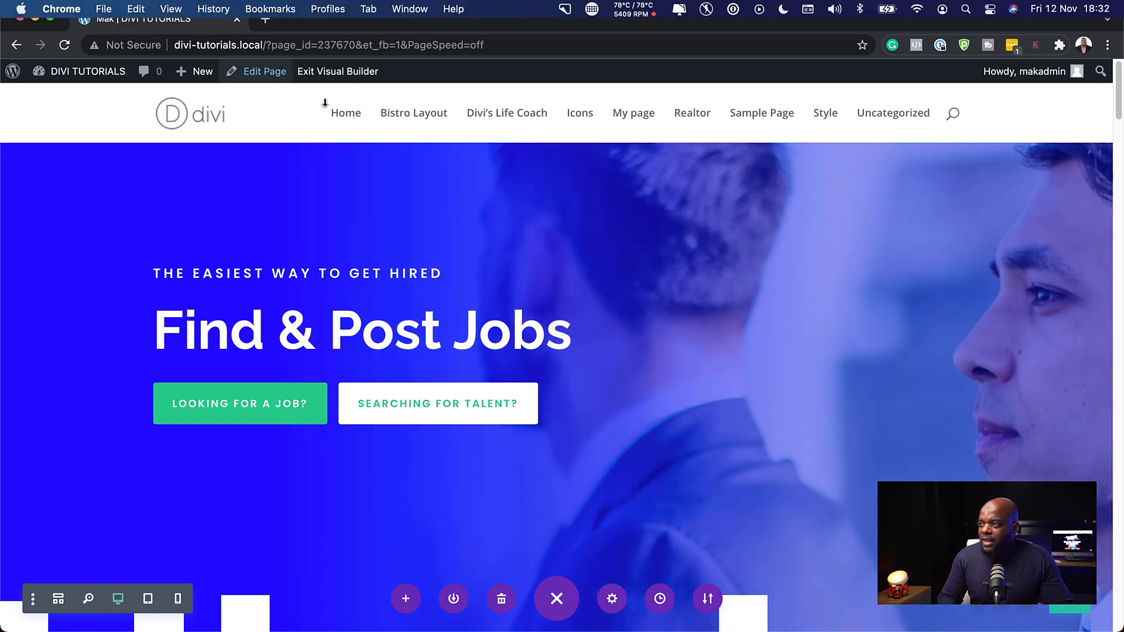
Step: Exit the Visual Builder and check that Looking For A Job? jumps to the yellow Hot Listings section
{"action": "left_click", "coordinate": [340, 75]}
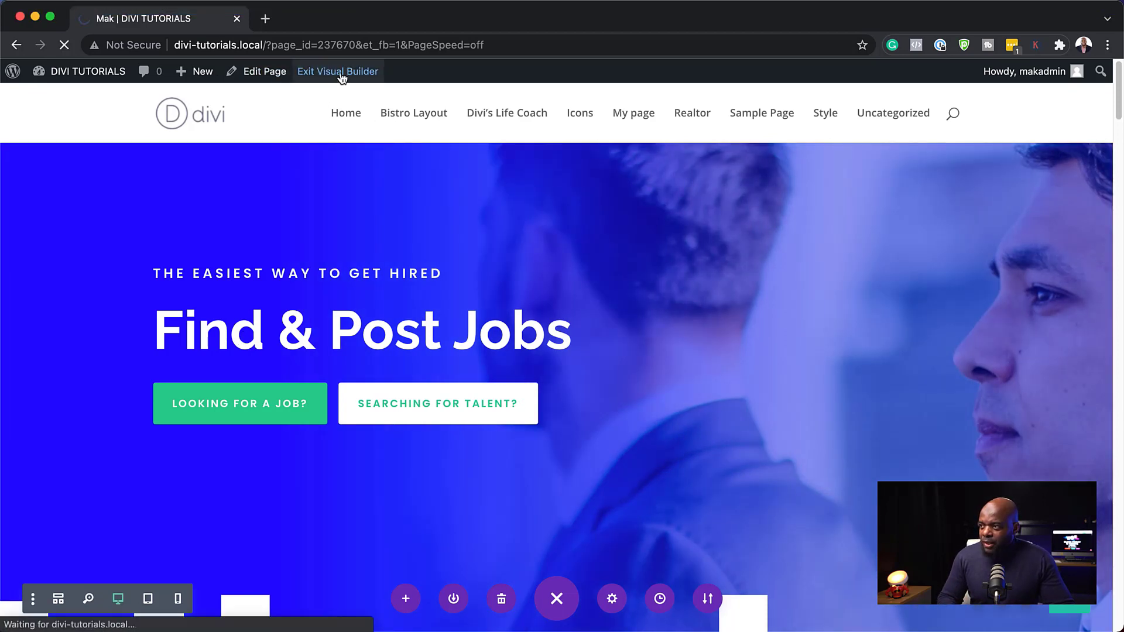
{"action": "left_click", "coordinate": [240, 408]}
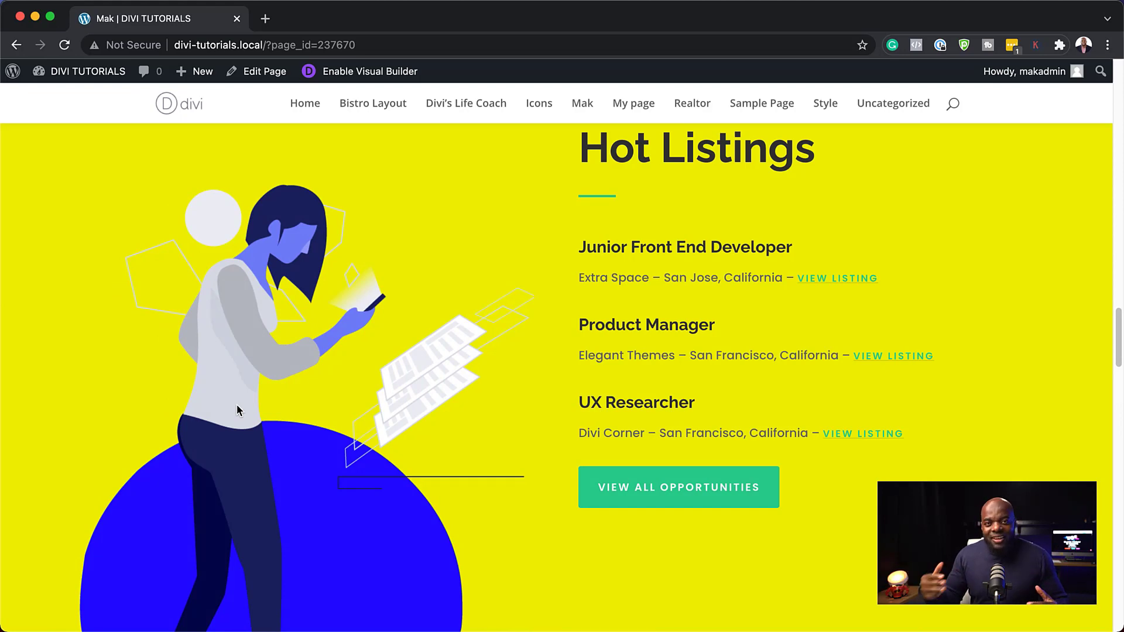
{"action": "scroll", "coordinate": [375, 404], "scroll_direction": "up", "scroll_amount": 15}
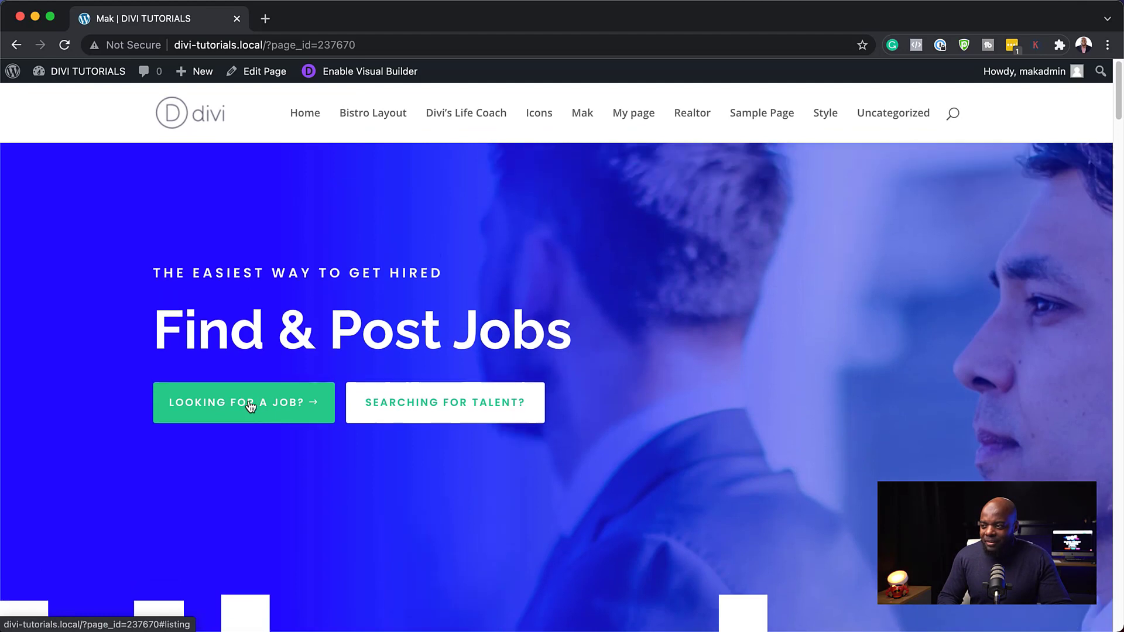
{"action": "left_click", "coordinate": [250, 405]}
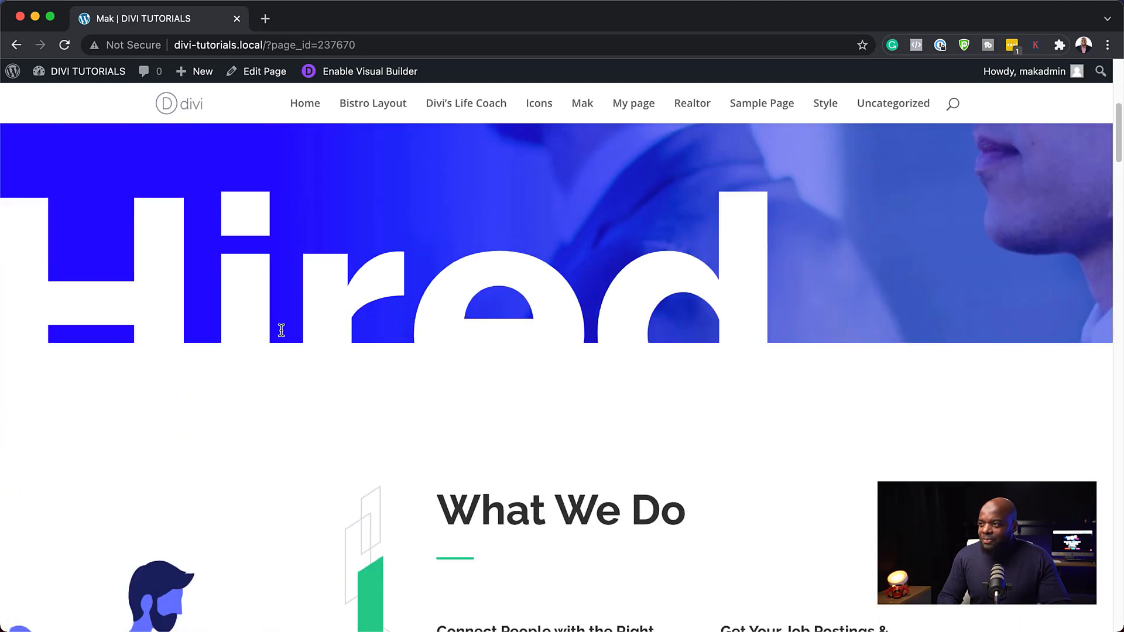
{"action": "scroll", "coordinate": [291, 325], "scroll_direction": "up", "scroll_amount": 10}
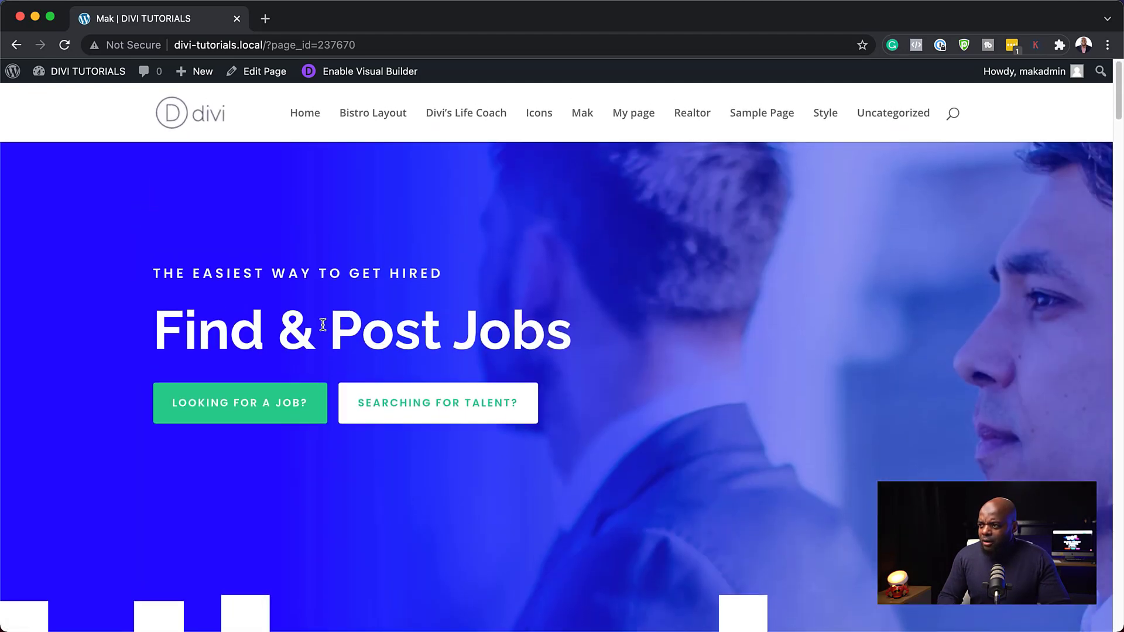
{"action": "left_click", "coordinate": [243, 407]}
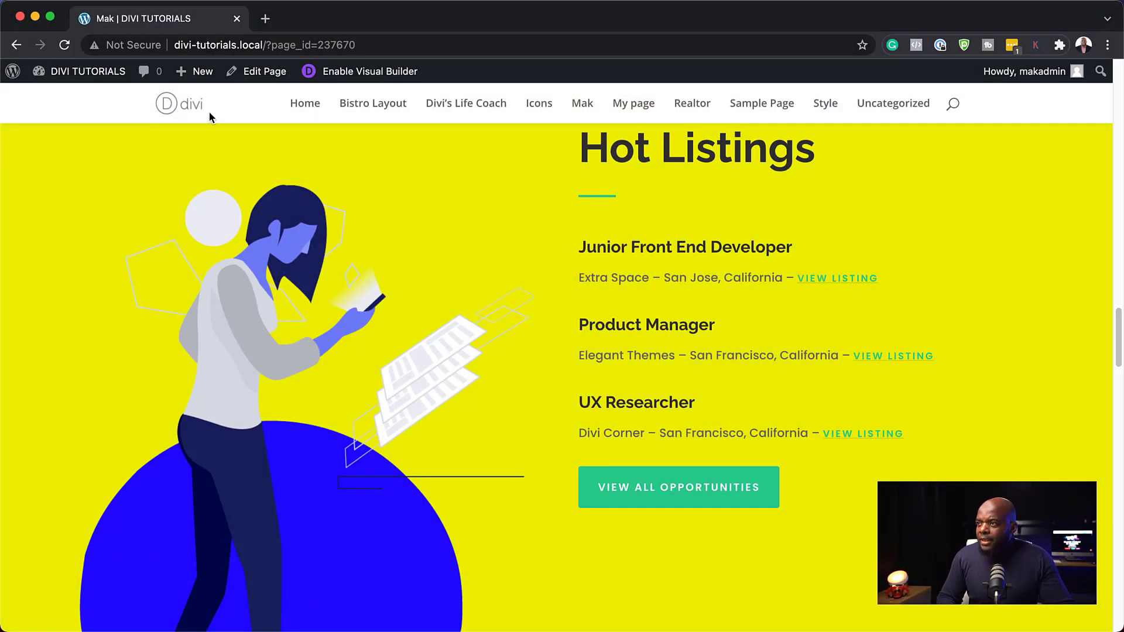
Step: Open the WordPress Dashboard in a new first-position tab and switch to it
{"action": "mouse_move", "coordinate": [99, 72]}
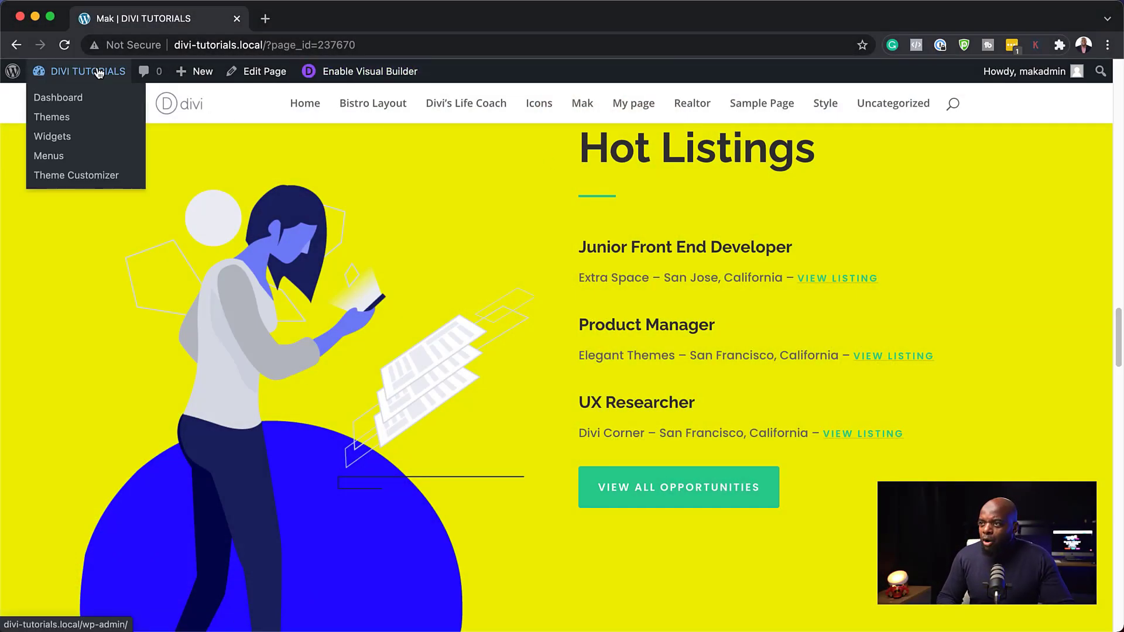
{"action": "left_click", "coordinate": [74, 100], "text": "super"}
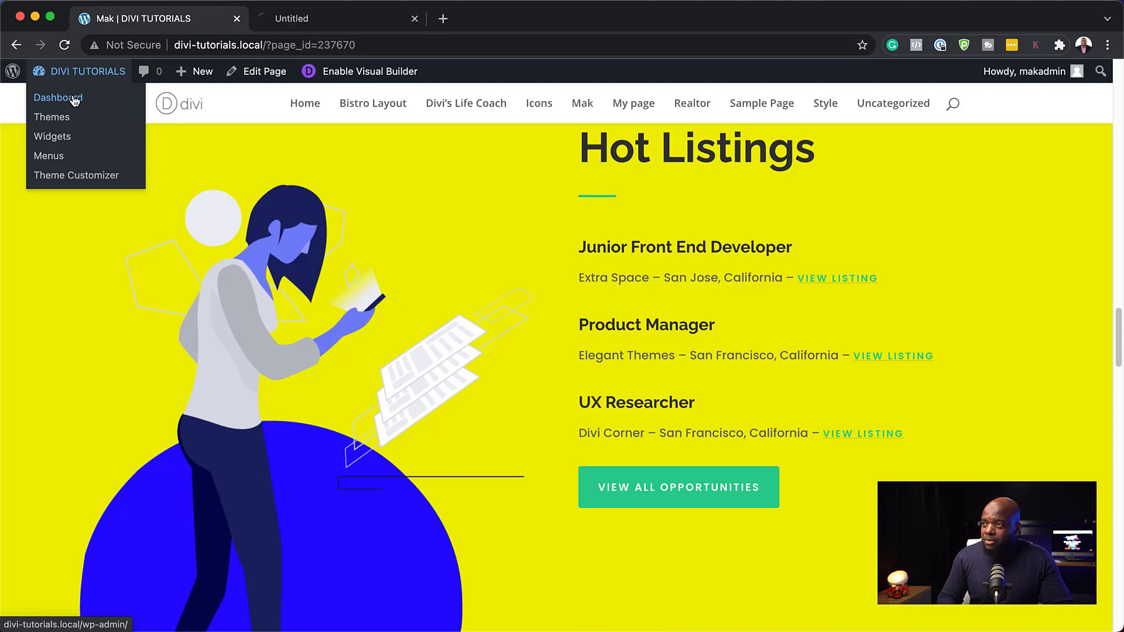
{"action": "left_click_drag", "start_coordinate": [311, 19], "coordinate": [153, 19]}
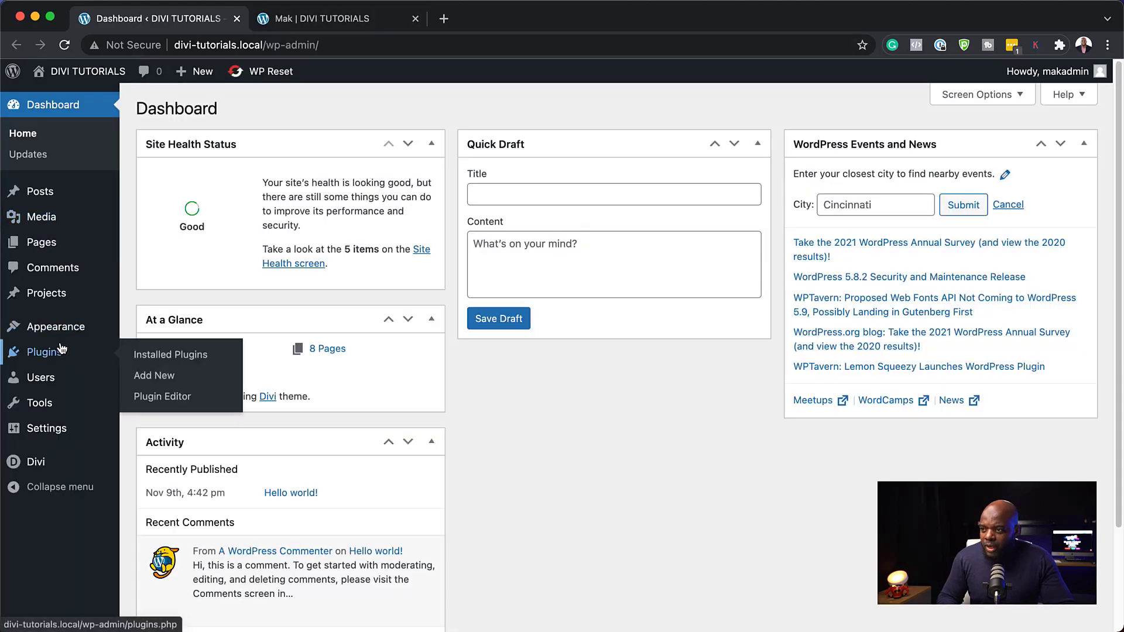
{"action": "left_click", "coordinate": [287, 24]}
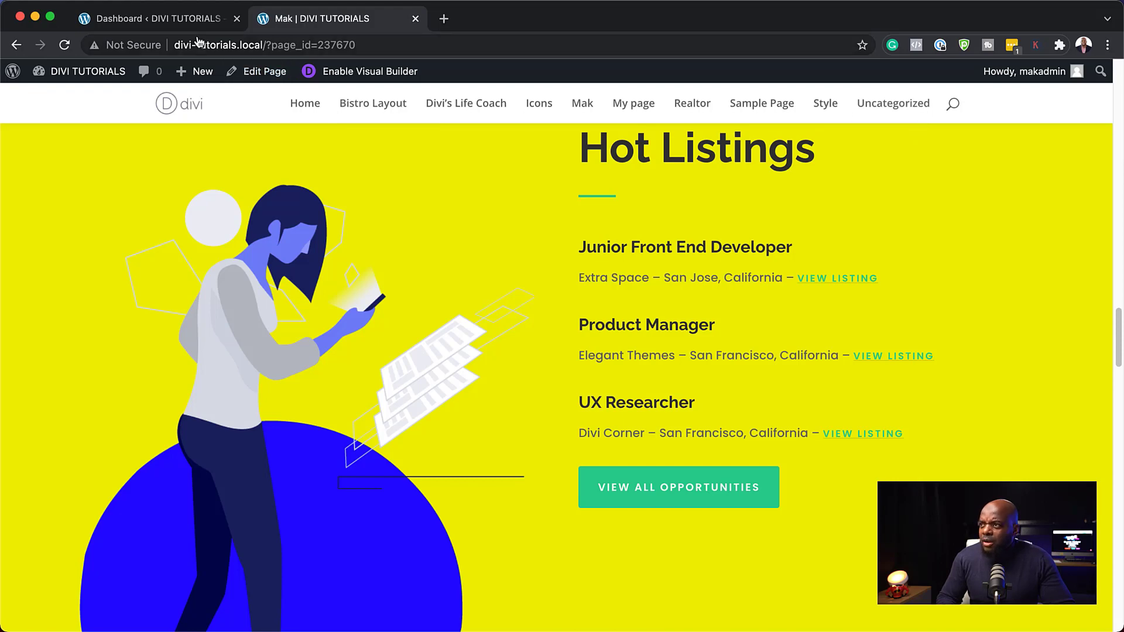
{"action": "left_click", "coordinate": [191, 18]}
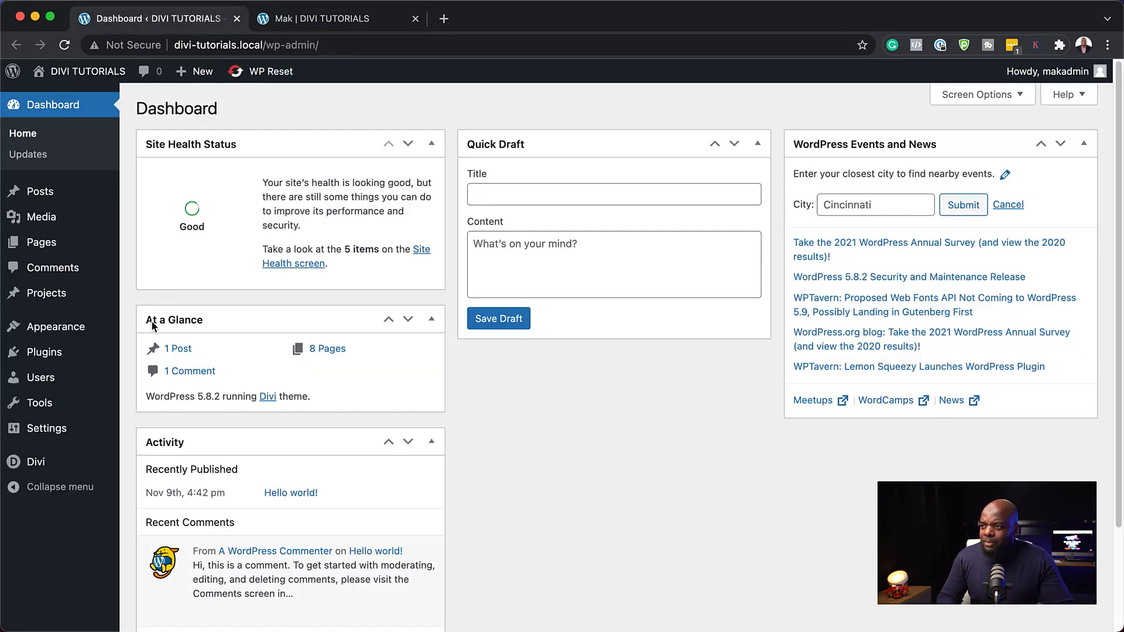
Step: Create a menu named 'main' assigned to the Primary Menu location
{"action": "mouse_move", "coordinate": [36, 326]}
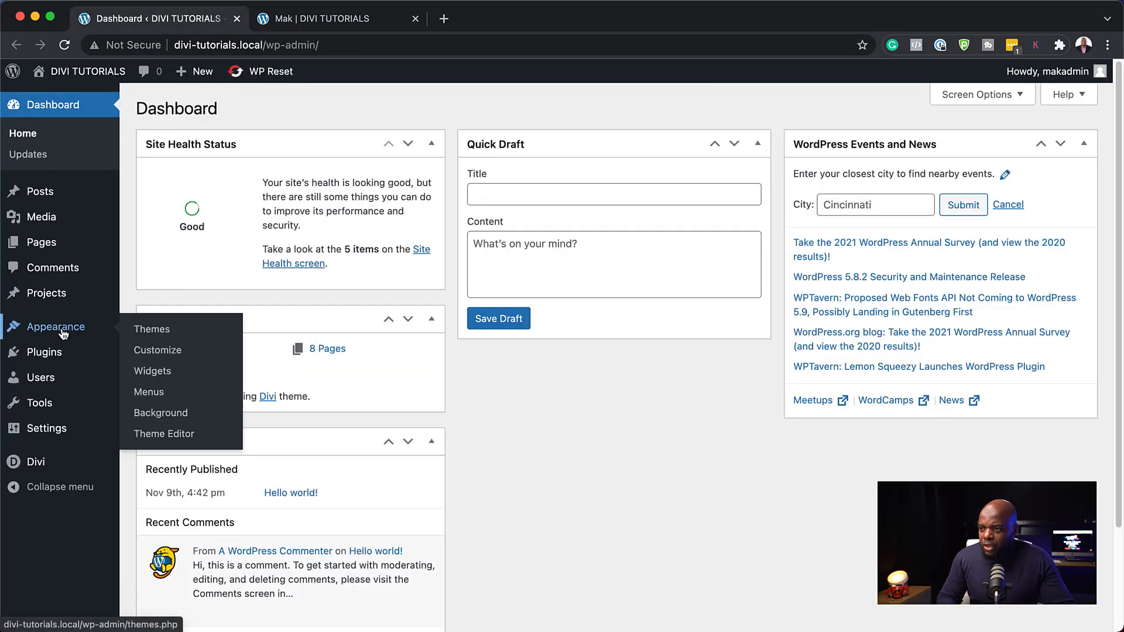
{"action": "left_click", "coordinate": [148, 392]}
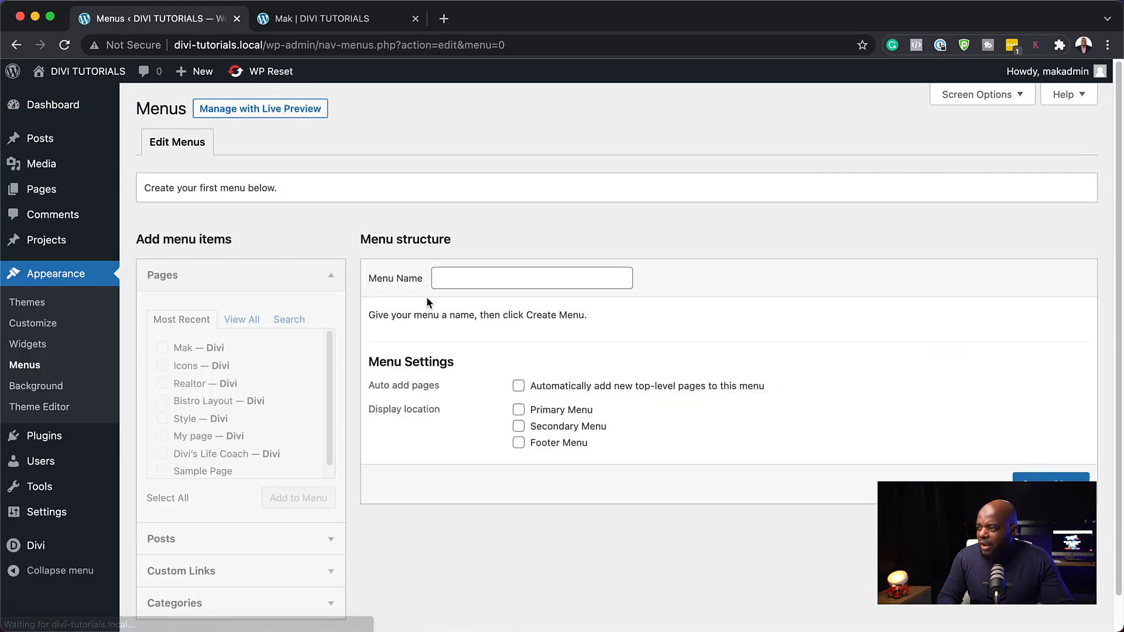
{"action": "left_click", "coordinate": [456, 280]}
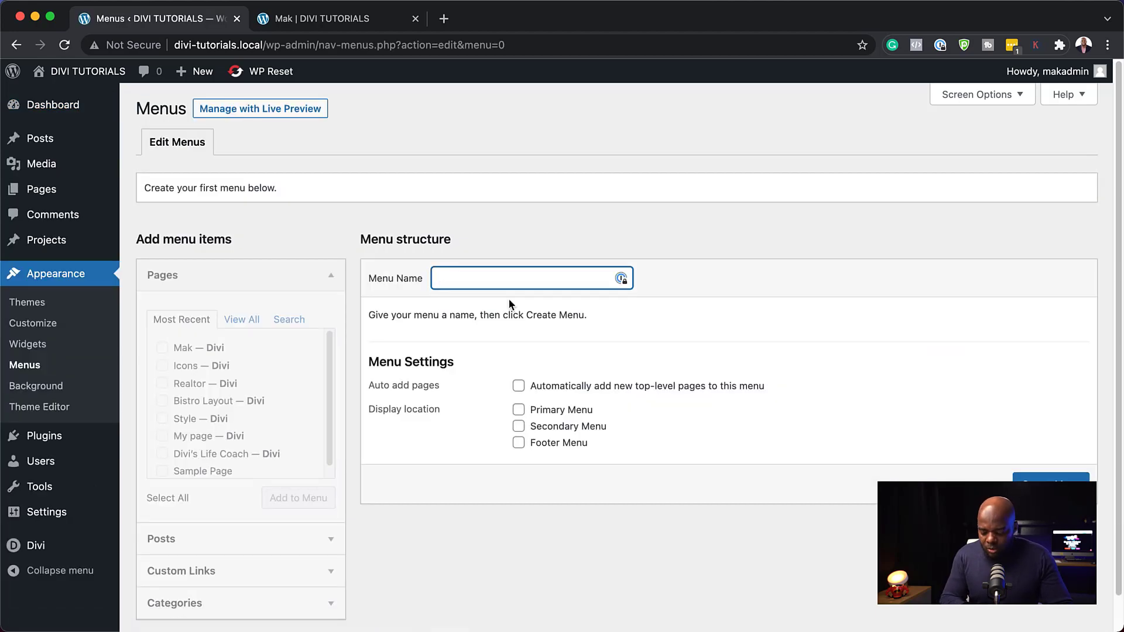
{"action": "type", "text": "main"}
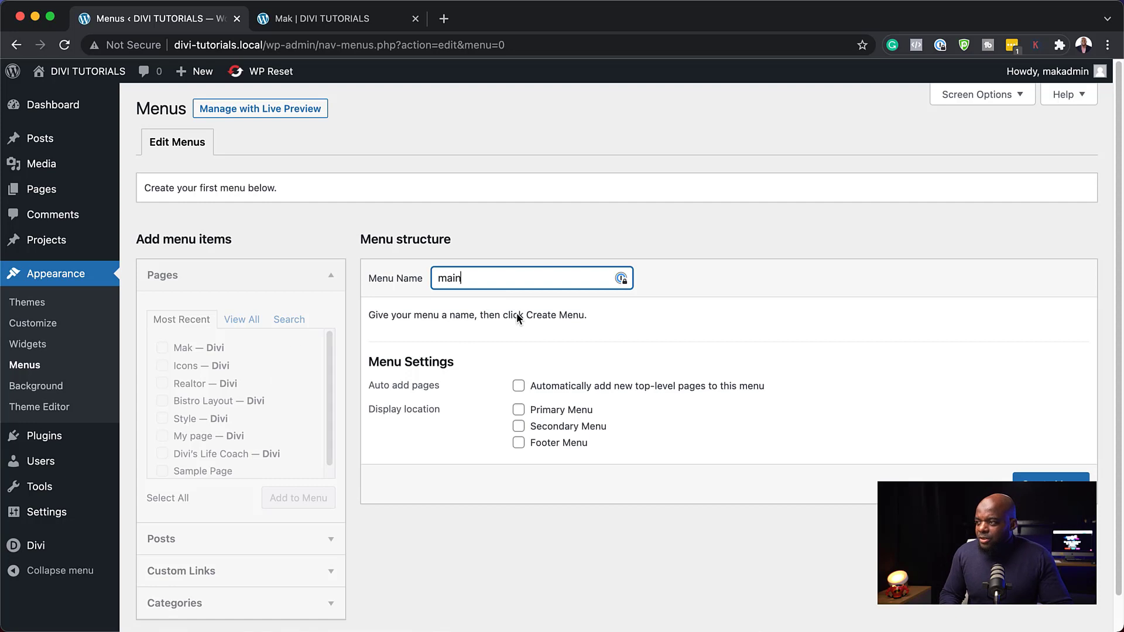
{"action": "left_click", "coordinate": [519, 411]}
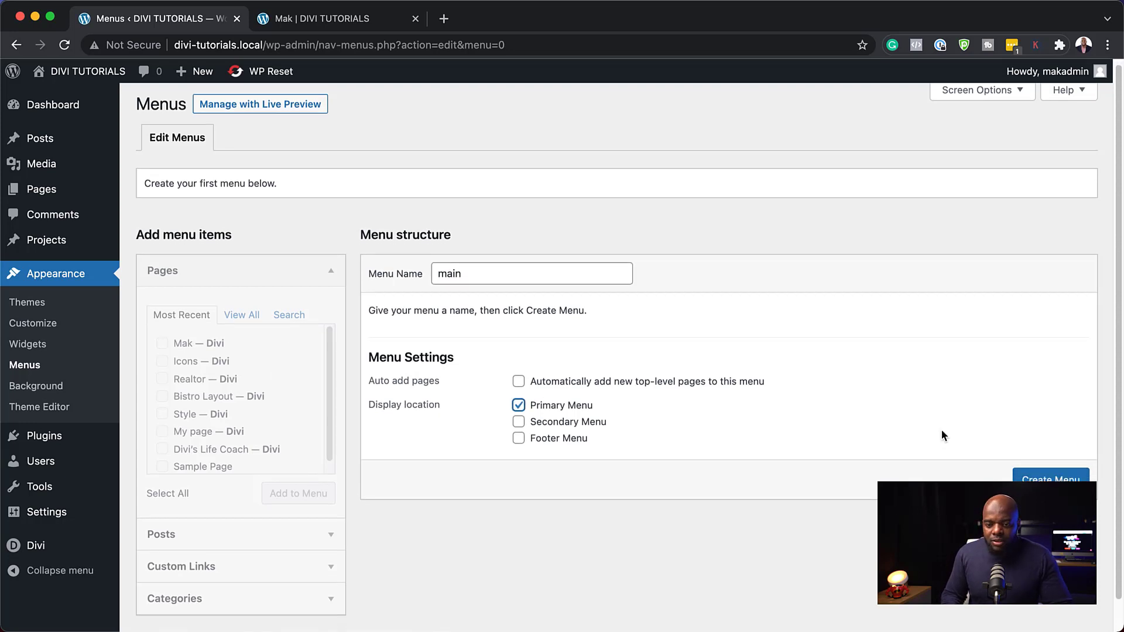
{"action": "scroll", "coordinate": [940, 434], "scroll_direction": "down", "scroll_amount": 1}
{"action": "left_click", "coordinate": [1061, 449]}
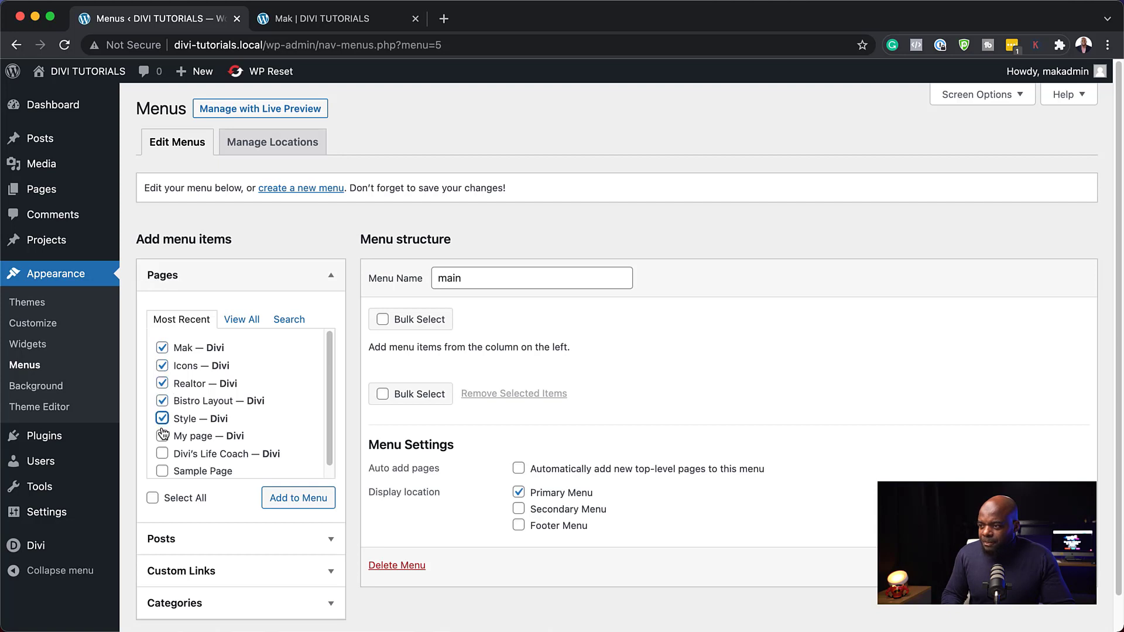
Step: Add Mak, Icons, Realtor, Bistro Layout, Style and My page, save, and reload the live site
{"action": "scroll", "coordinate": [328, 431], "scroll_direction": "down", "scroll_amount": 1}
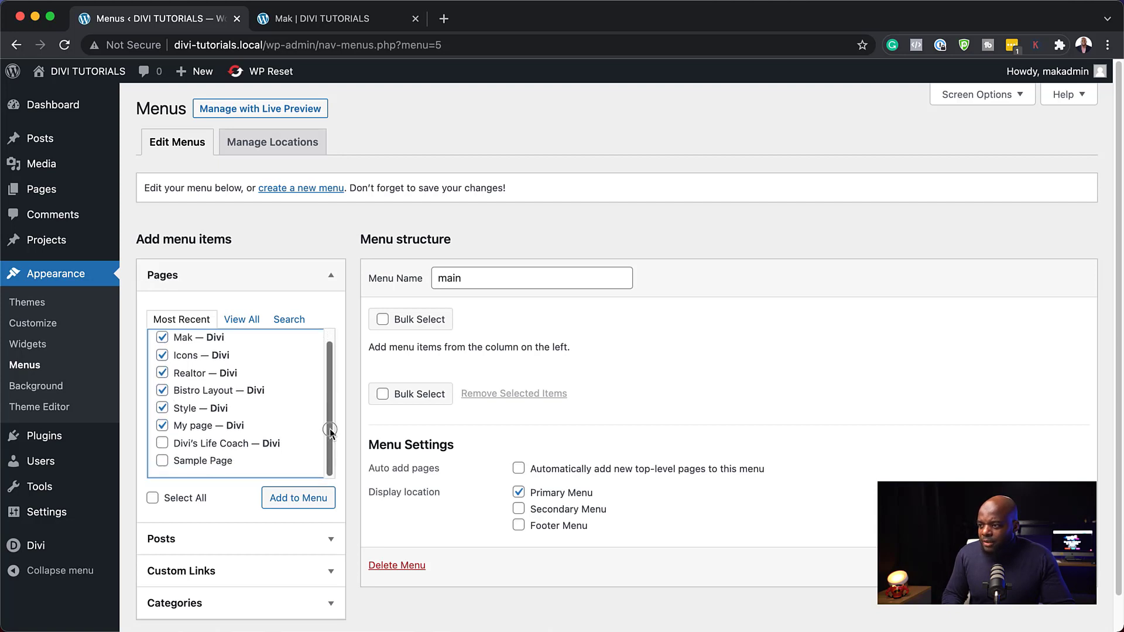
{"action": "left_click", "coordinate": [300, 507]}
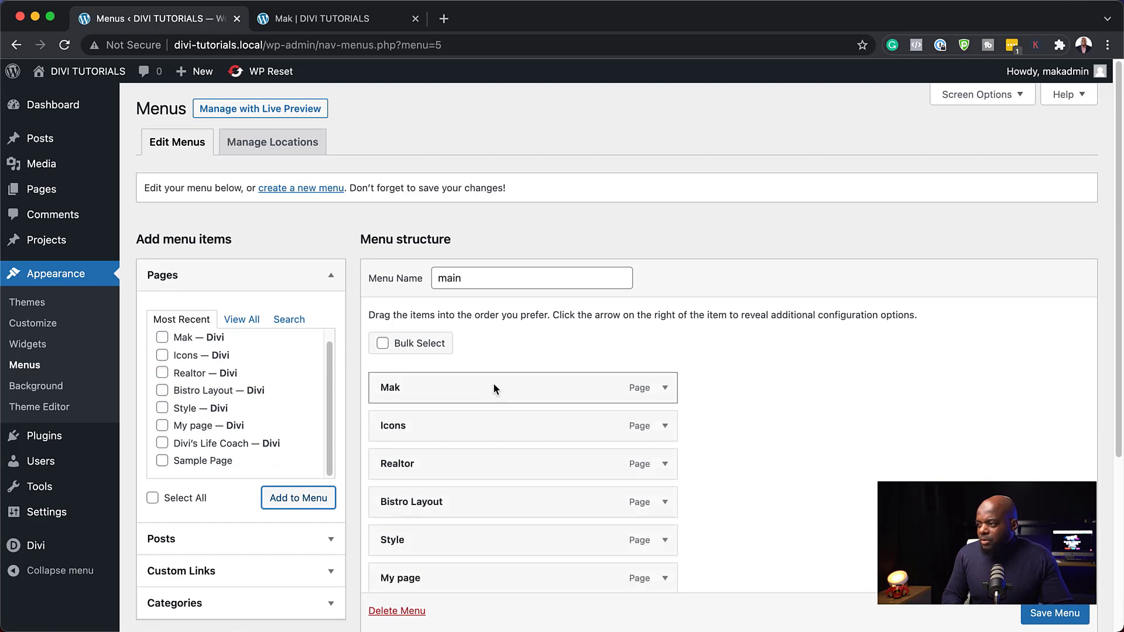
{"action": "scroll", "coordinate": [823, 504], "scroll_direction": "down", "scroll_amount": 3}
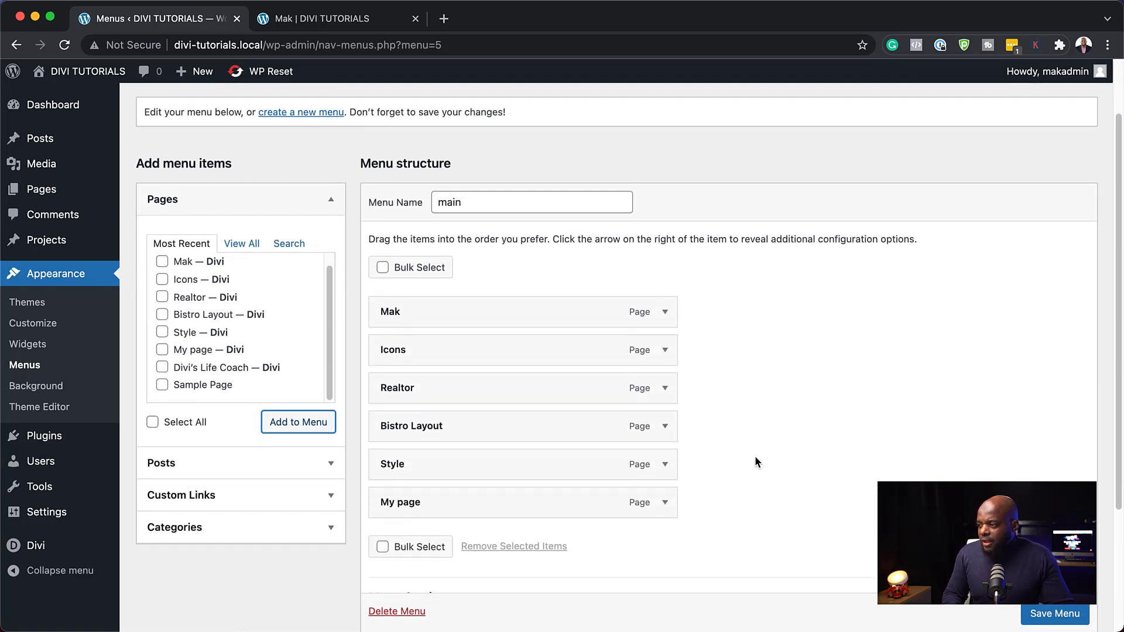
{"action": "scroll", "coordinate": [1054, 615], "scroll_direction": "down", "scroll_amount": 2}
{"action": "left_click", "coordinate": [1056, 619]}
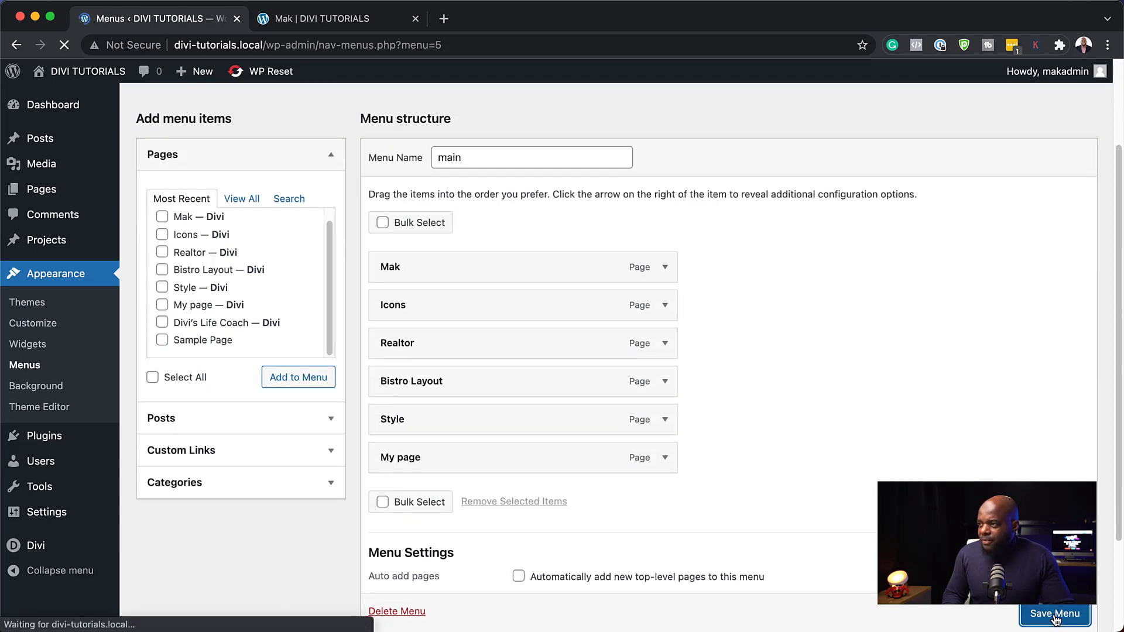
{"action": "left_click", "coordinate": [338, 20]}
{"action": "left_click", "coordinate": [64, 46]}
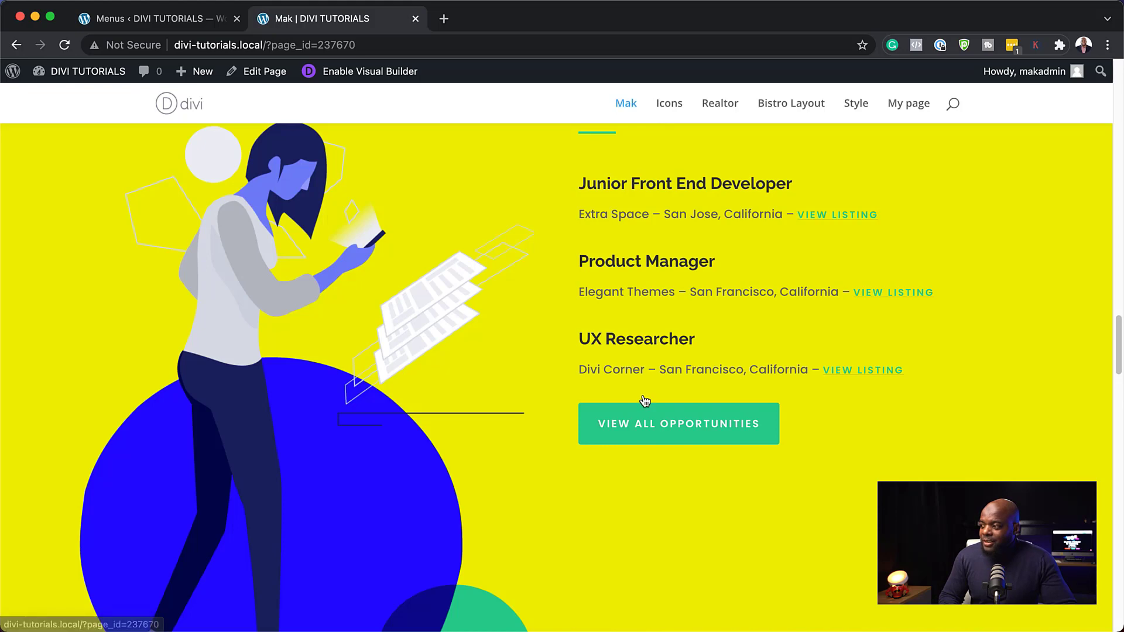
{"action": "scroll", "coordinate": [316, 202], "scroll_direction": "up", "scroll_amount": 10}
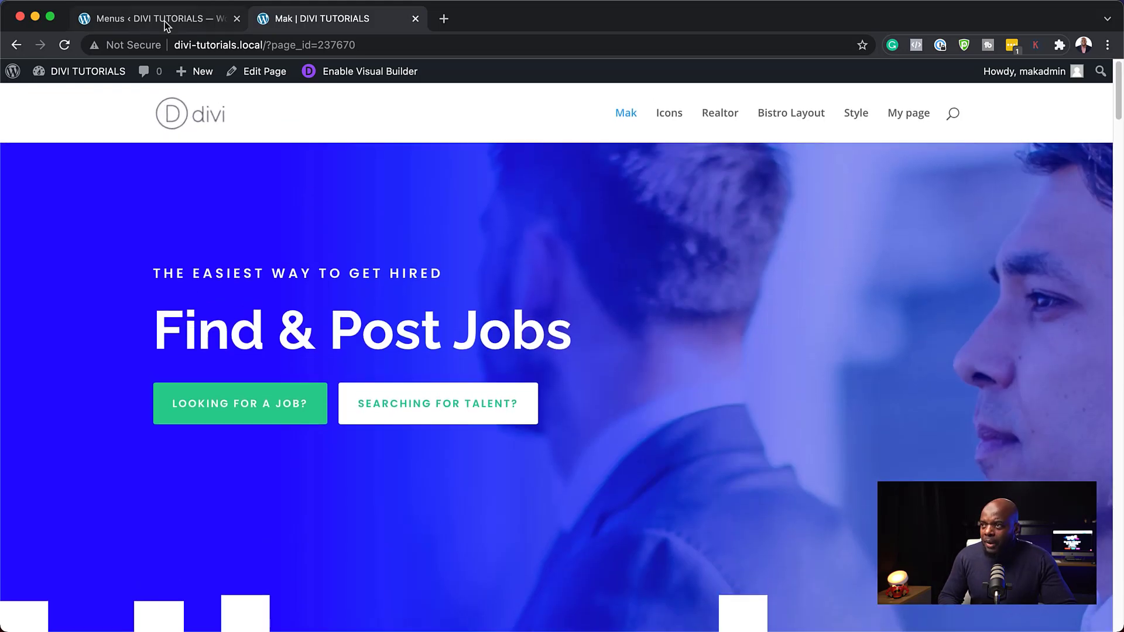
Step: Add a 'Listing' custom link pointing to #listing to the main menu
{"action": "left_click", "coordinate": [158, 19]}
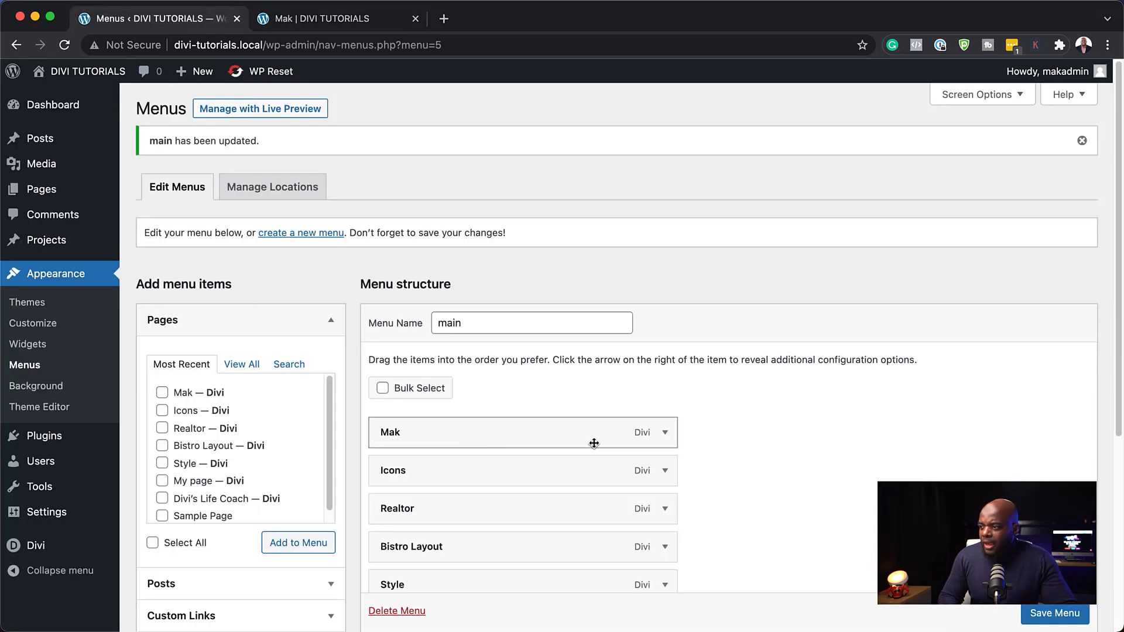
{"action": "left_click", "coordinate": [665, 433]}
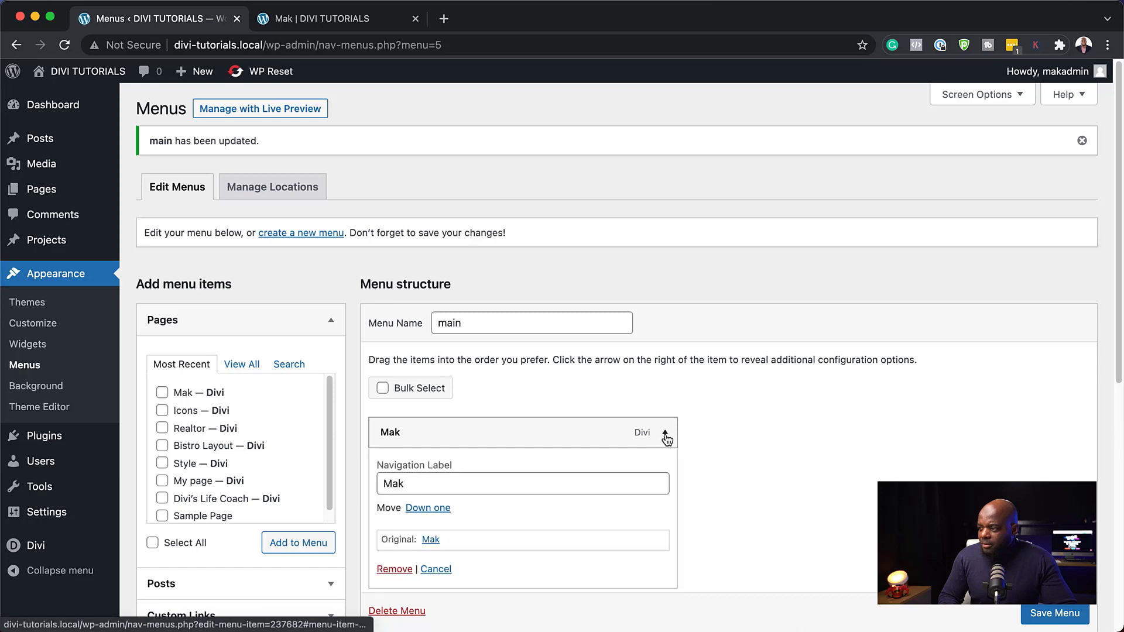
{"action": "scroll", "coordinate": [542, 507], "scroll_direction": "down", "scroll_amount": 5}
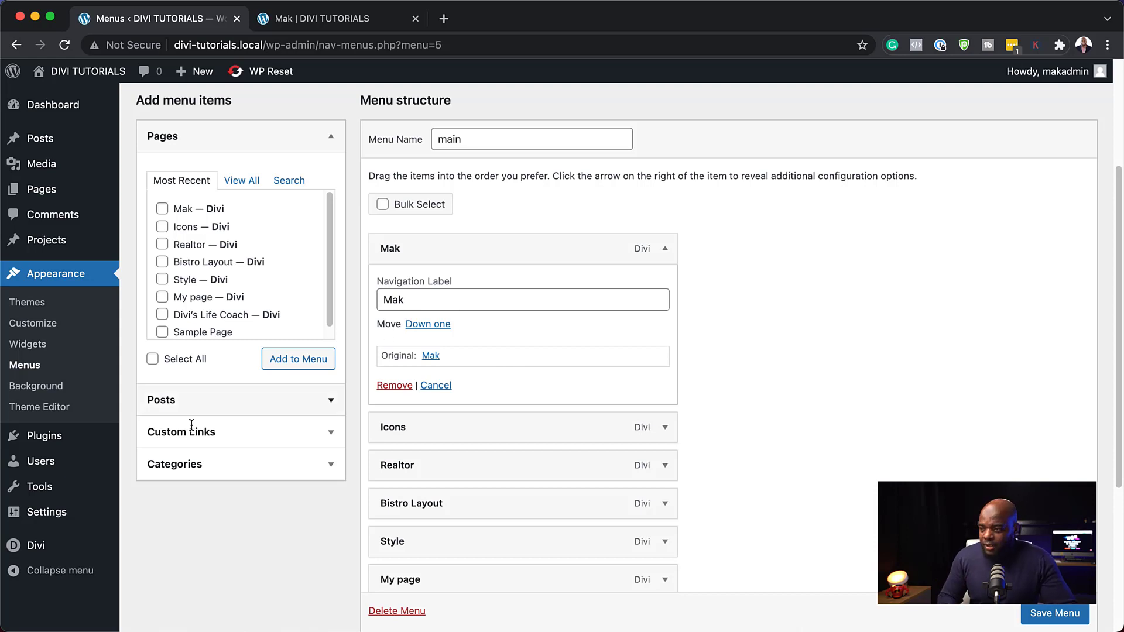
{"action": "mouse_move", "coordinate": [79, 482]}
{"action": "left_click", "coordinate": [237, 431]}
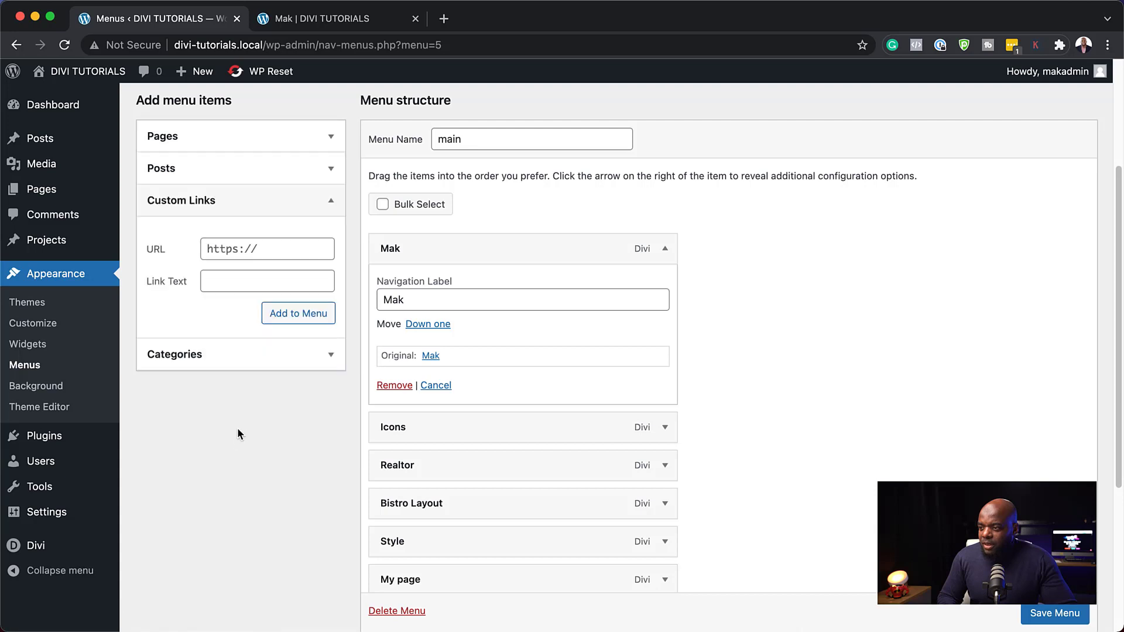
{"action": "left_click", "coordinate": [267, 252]}
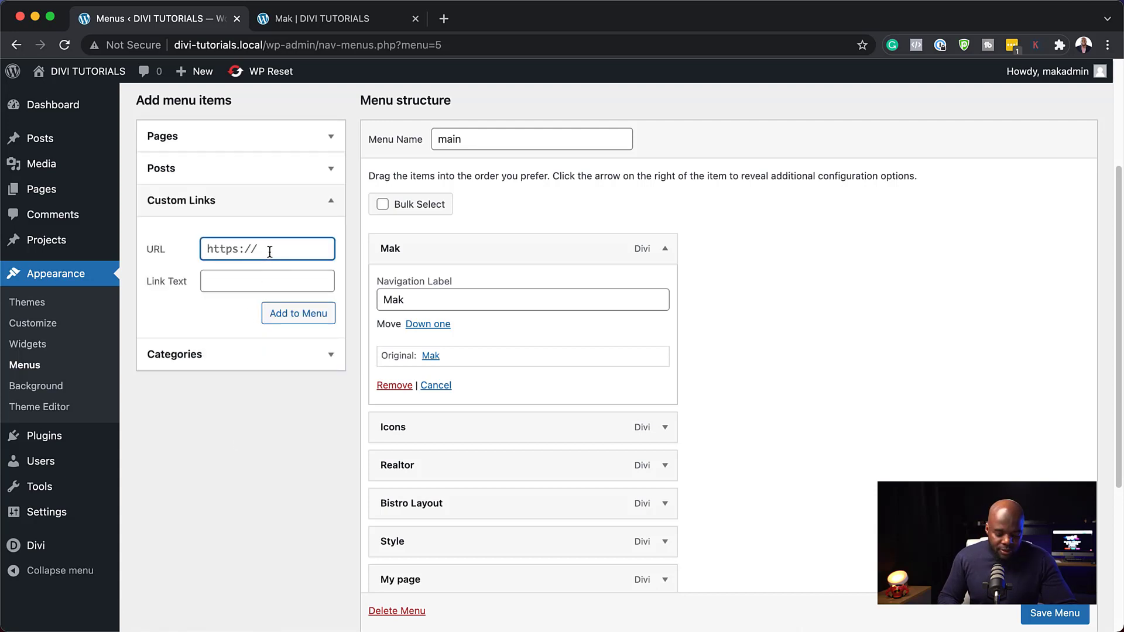
{"action": "type", "text": "#listing"}
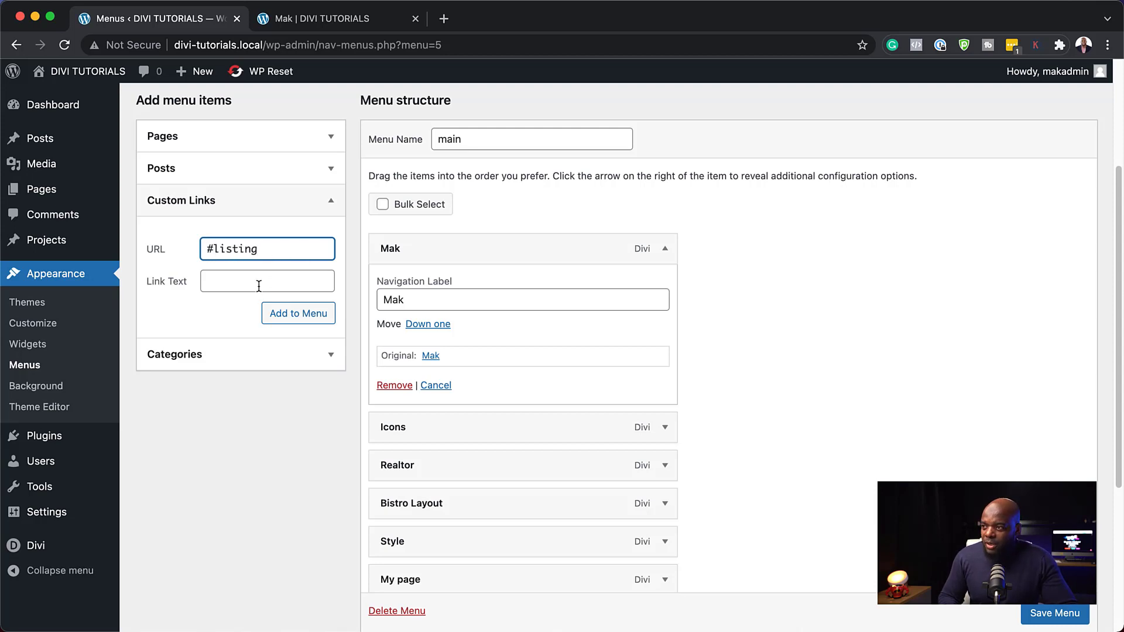
{"action": "left_click", "coordinate": [258, 286]}
{"action": "type", "text": "Lis"}
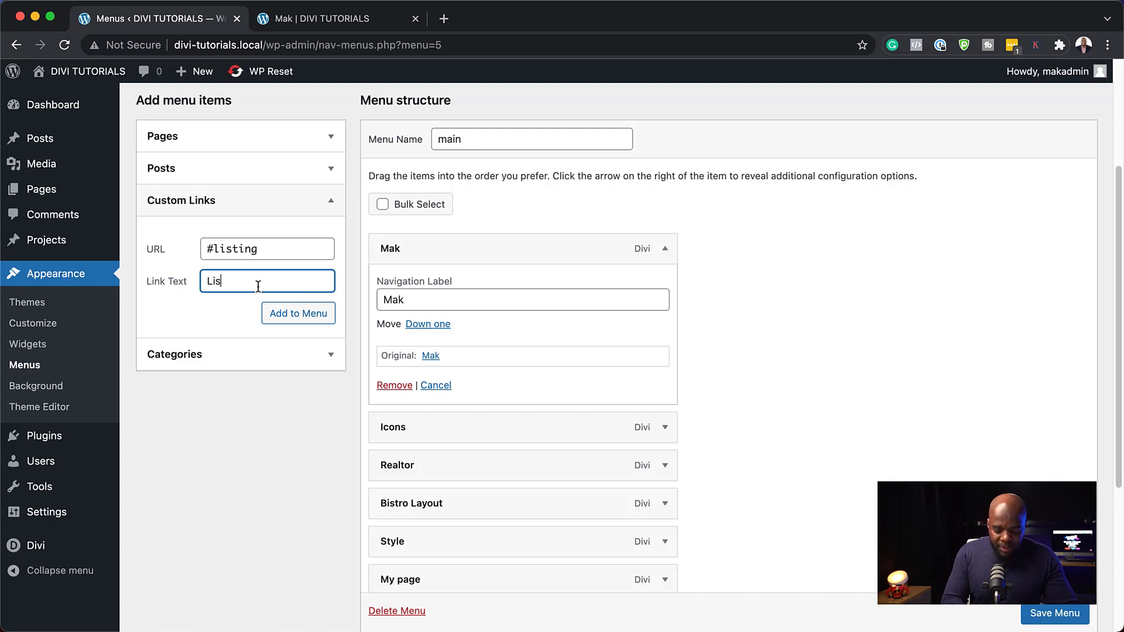
{"action": "type", "text": "ting"}
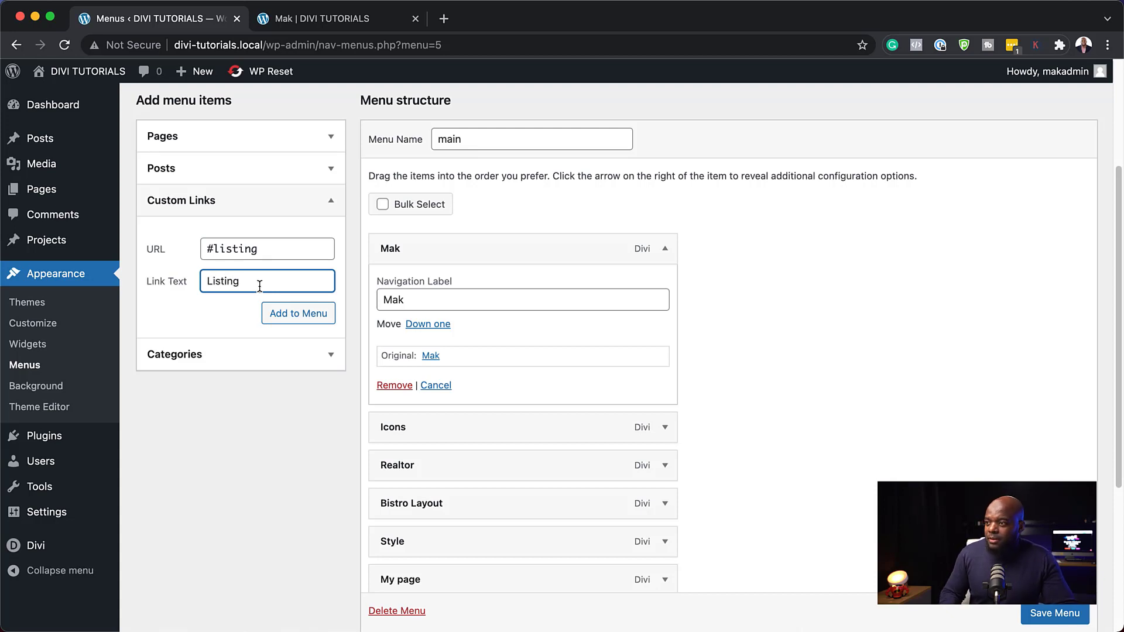
{"action": "left_click", "coordinate": [287, 318]}
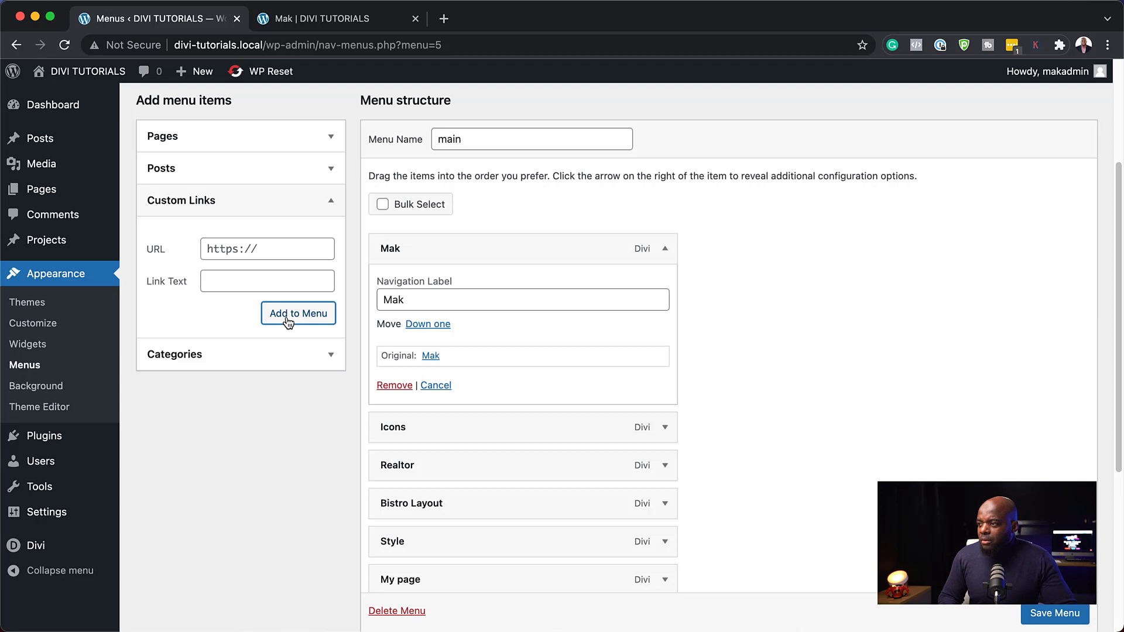
Step: Move Listing right after Mak and save the menu
{"action": "scroll", "coordinate": [521, 445], "scroll_direction": "down", "scroll_amount": 3}
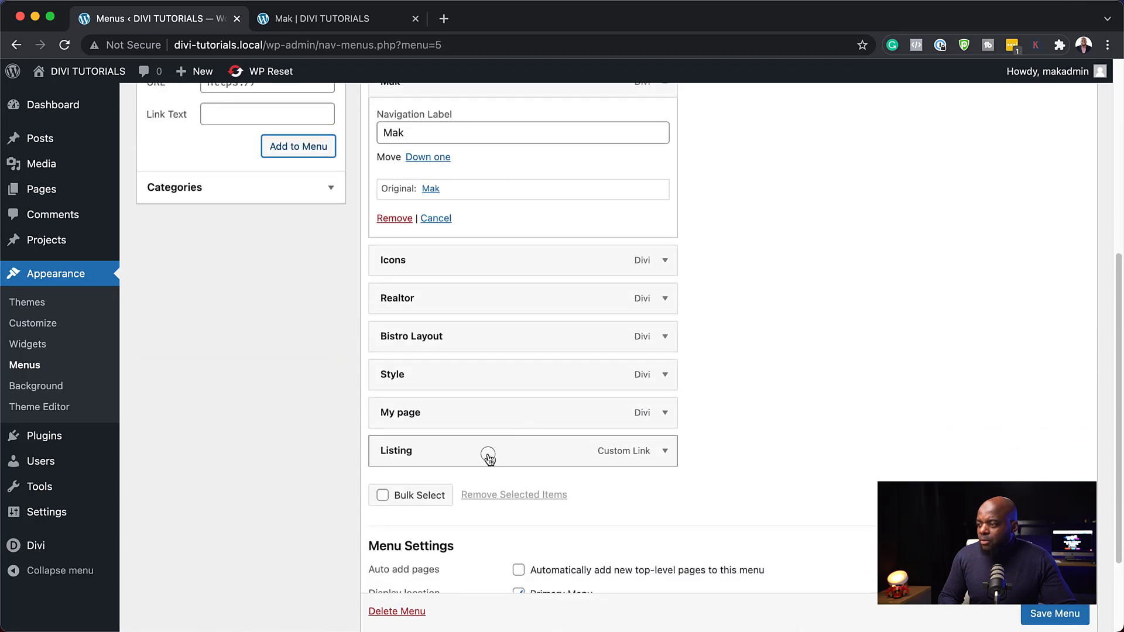
{"action": "left_click_drag", "start_coordinate": [489, 457], "coordinate": [499, 257]}
{"action": "scroll", "coordinate": [1054, 615], "scroll_direction": "down", "scroll_amount": 1}
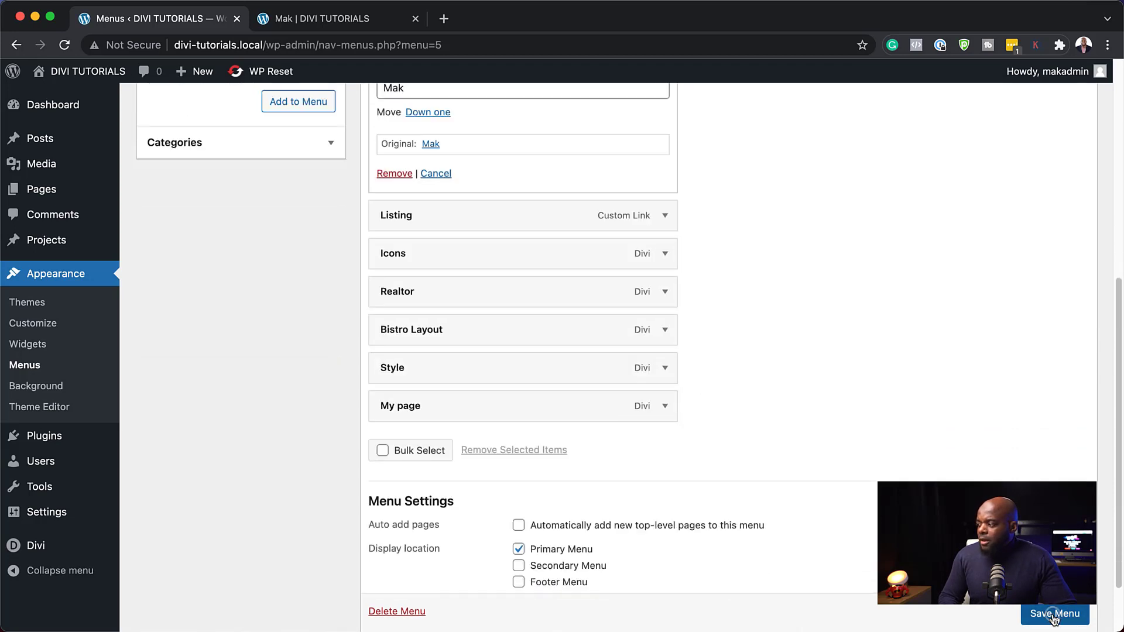
{"action": "left_click", "coordinate": [1054, 616]}
Step: Reload the live Mak page and test that the Listing menu item jumps to Hot Listings
{"action": "left_click", "coordinate": [322, 18]}
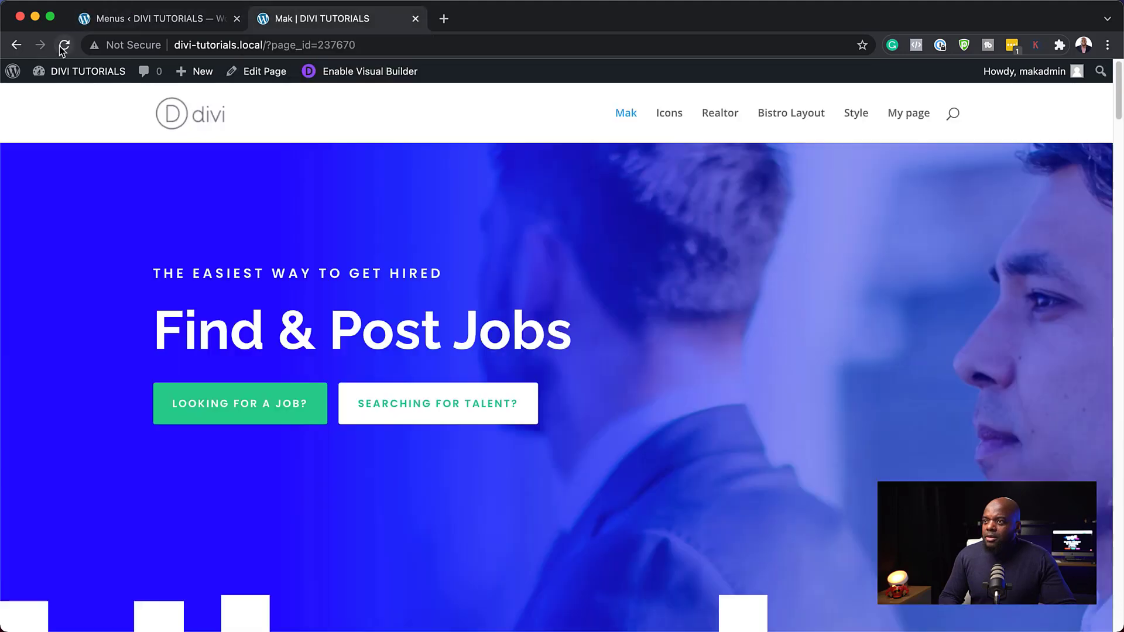
{"action": "left_click", "coordinate": [64, 45]}
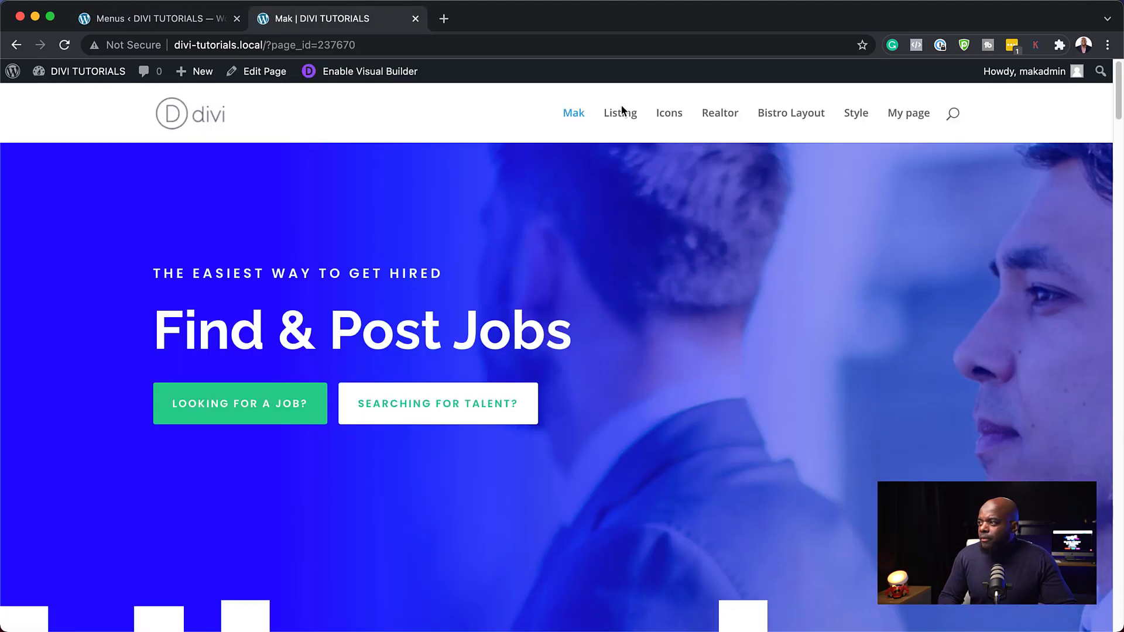
{"action": "left_click", "coordinate": [623, 115]}
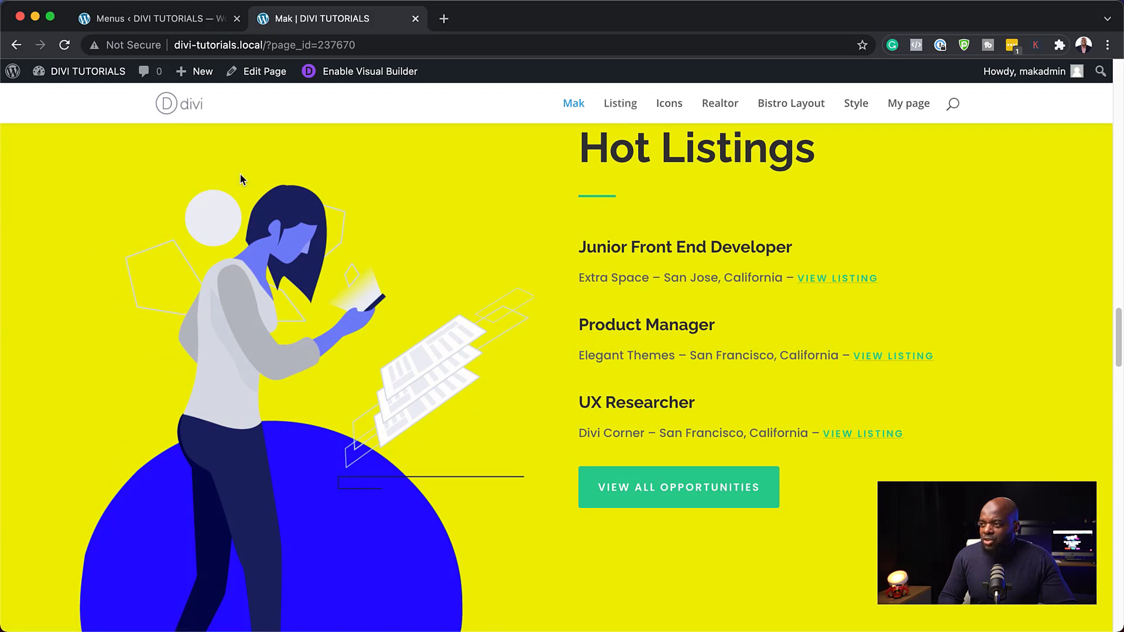
{"action": "left_click", "coordinate": [579, 105]}
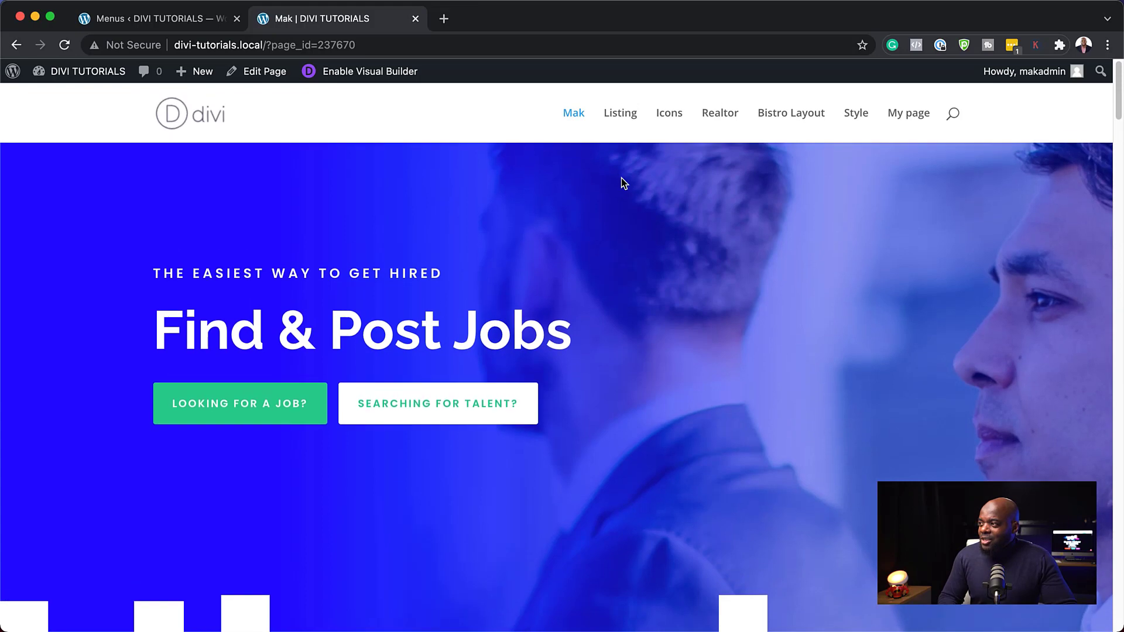
{"action": "left_click", "coordinate": [620, 114]}
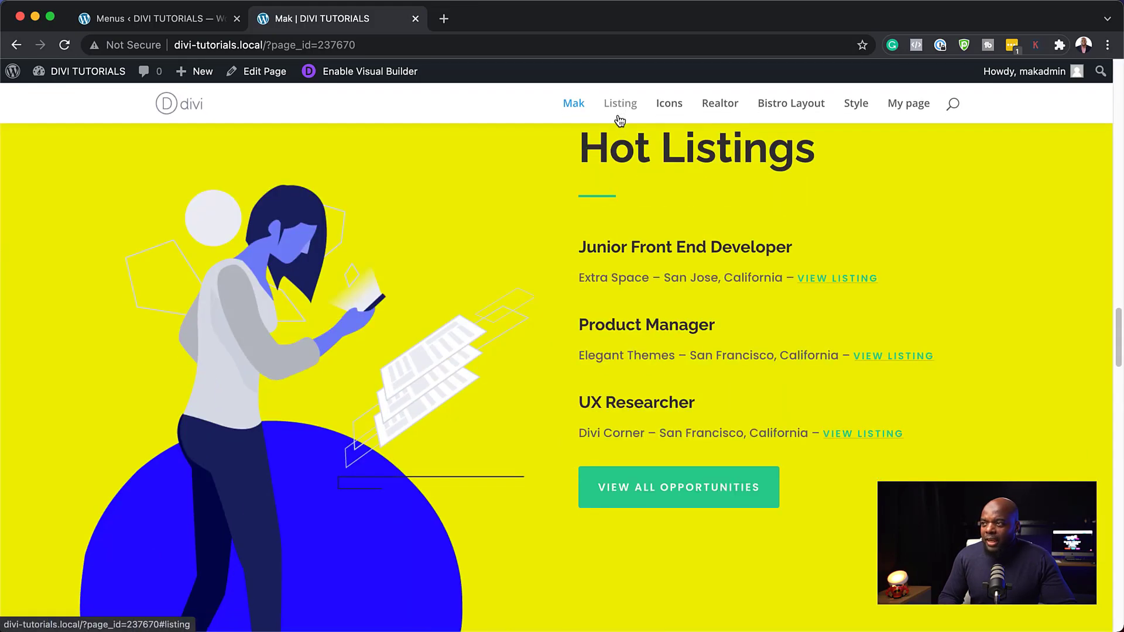
Step: Open the Mak page in Divi's Visual Builder
{"action": "left_click", "coordinate": [198, 24]}
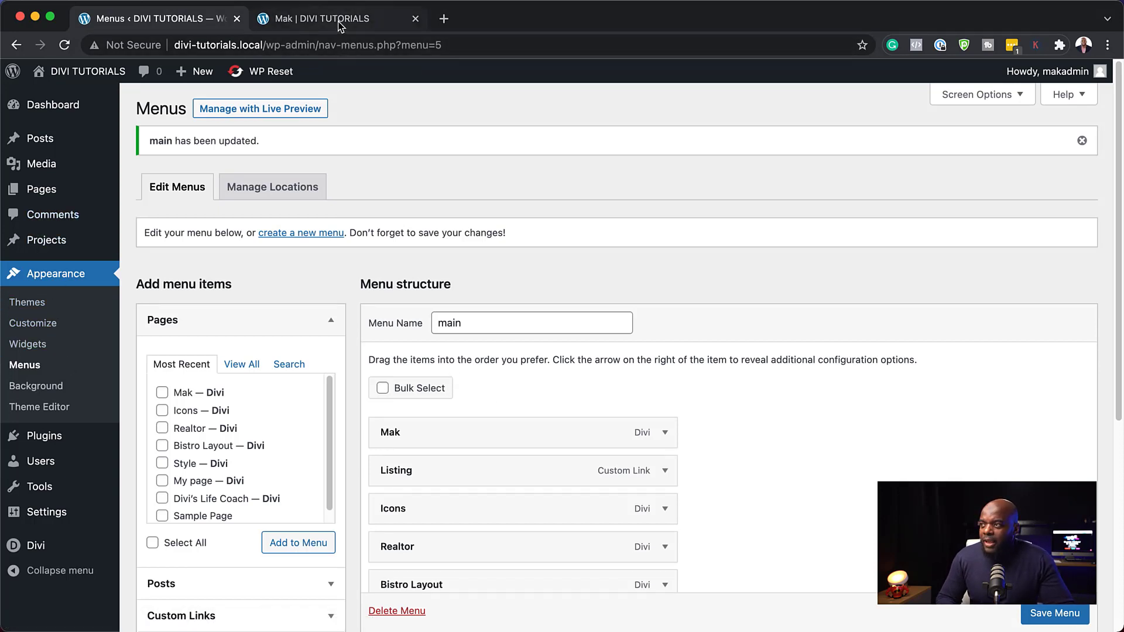
{"action": "left_click", "coordinate": [343, 21]}
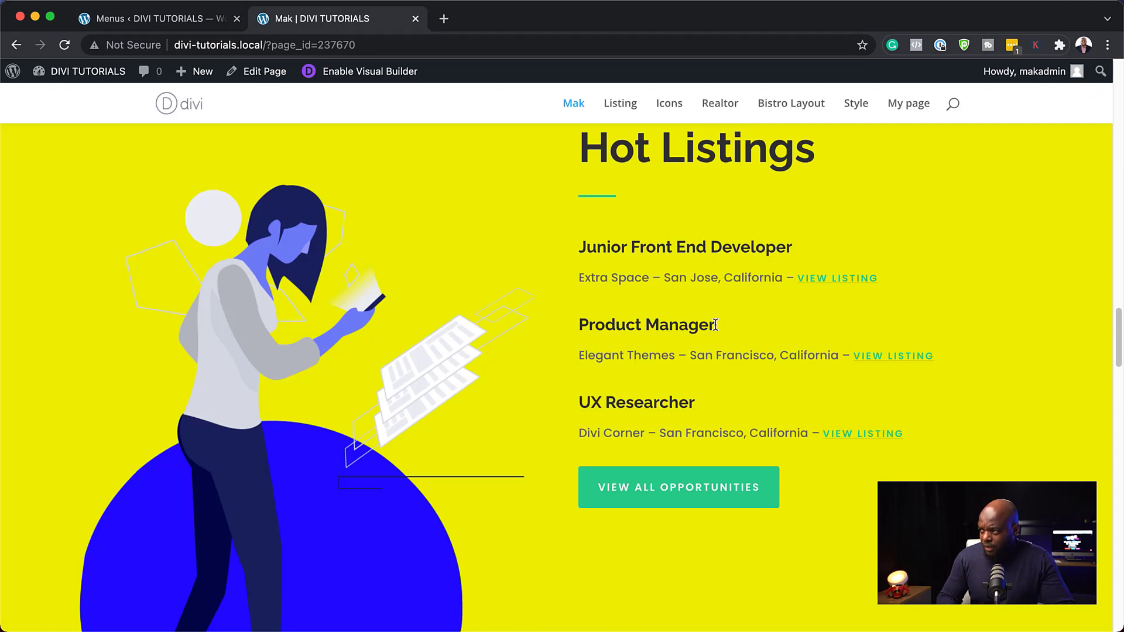
{"action": "left_click", "coordinate": [375, 78]}
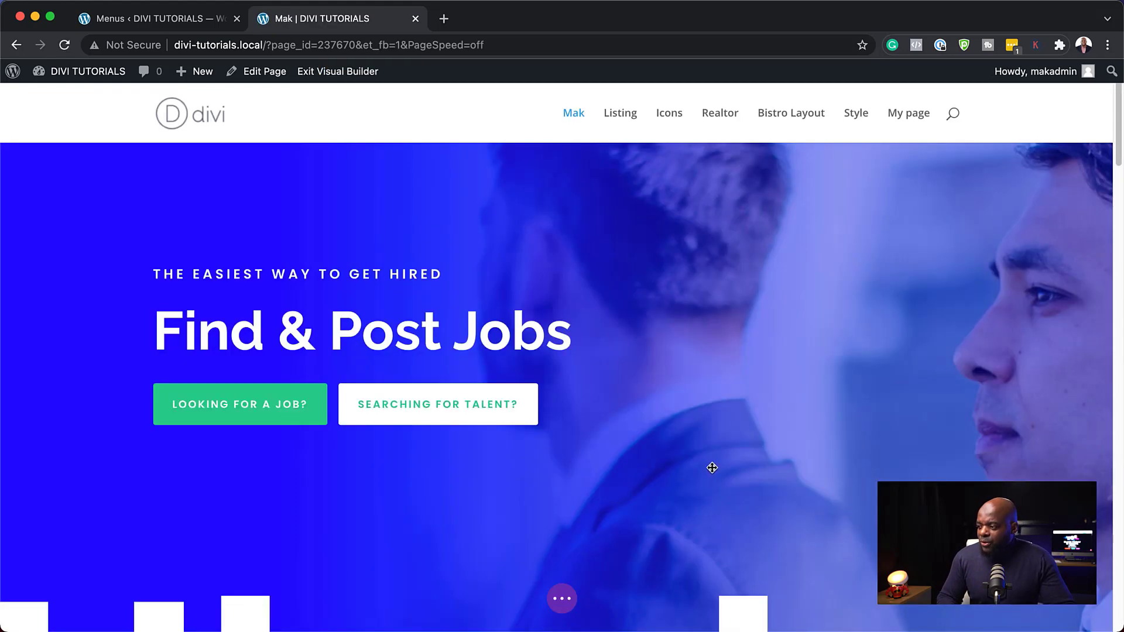
Step: Link the phrase 'Lorem ipsum dolor' in the Lasting Relationships text to #listing and save the module
{"action": "scroll", "coordinate": [638, 438], "scroll_direction": "down", "scroll_amount": 15}
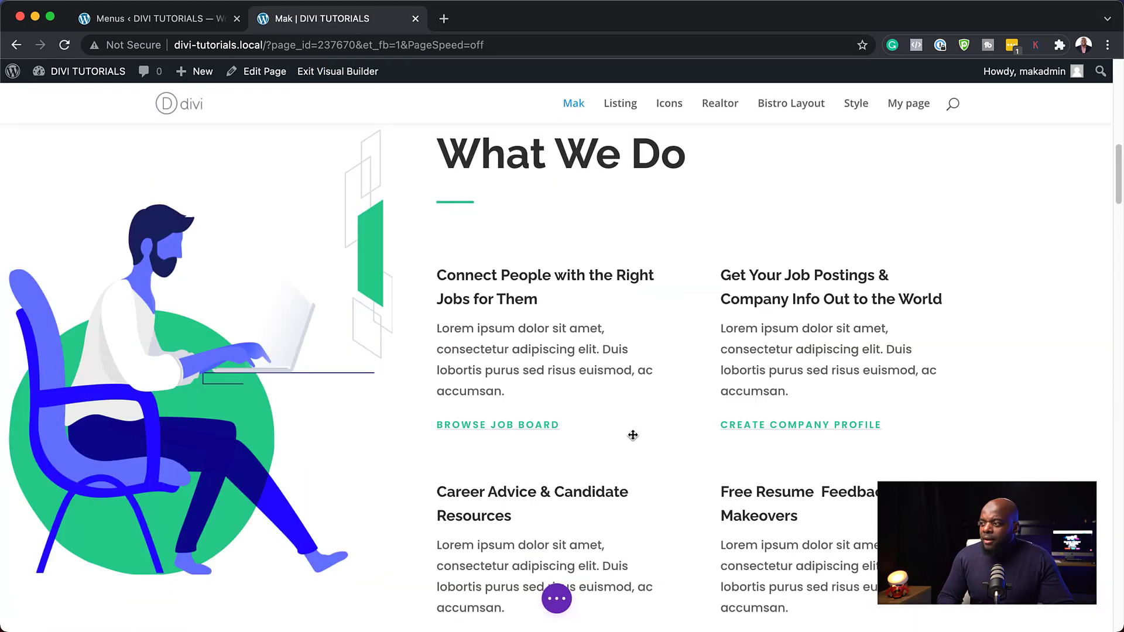
{"action": "scroll", "coordinate": [633, 434], "scroll_direction": "down", "scroll_amount": 12}
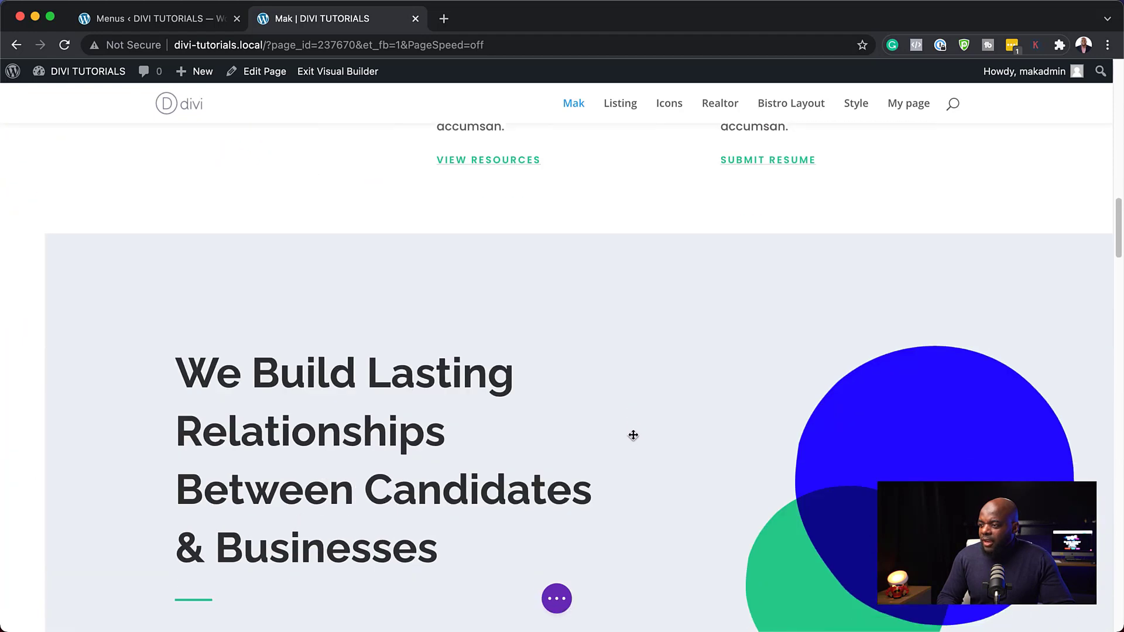
{"action": "scroll", "coordinate": [633, 434], "scroll_direction": "down", "scroll_amount": 2}
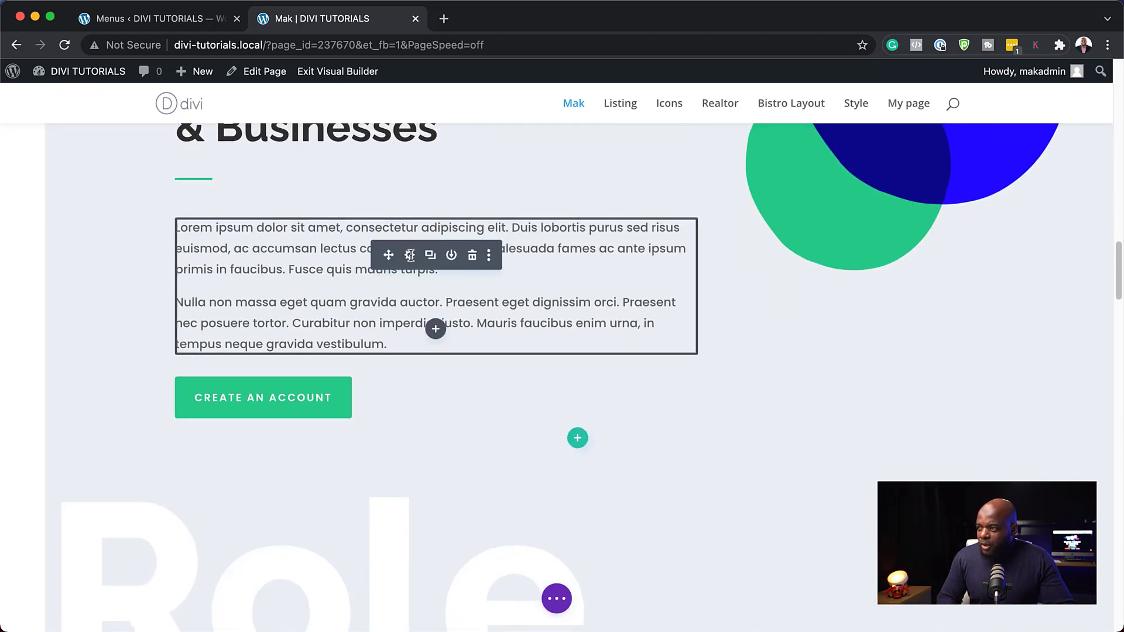
{"action": "left_click", "coordinate": [410, 256]}
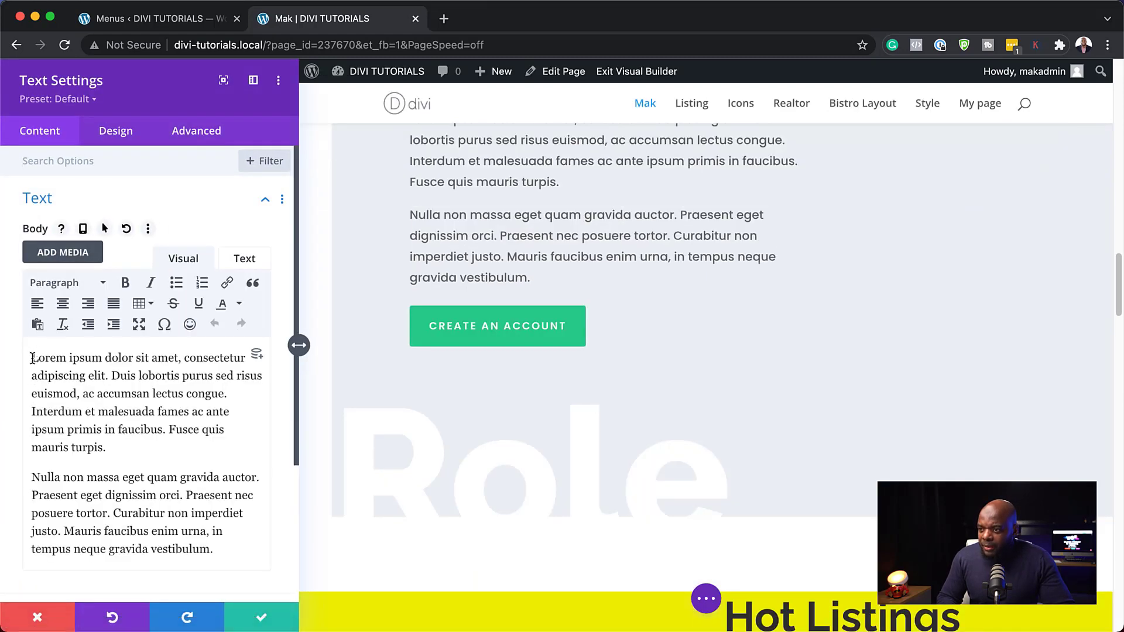
{"action": "left_click_drag", "start_coordinate": [45, 356], "coordinate": [129, 357]}
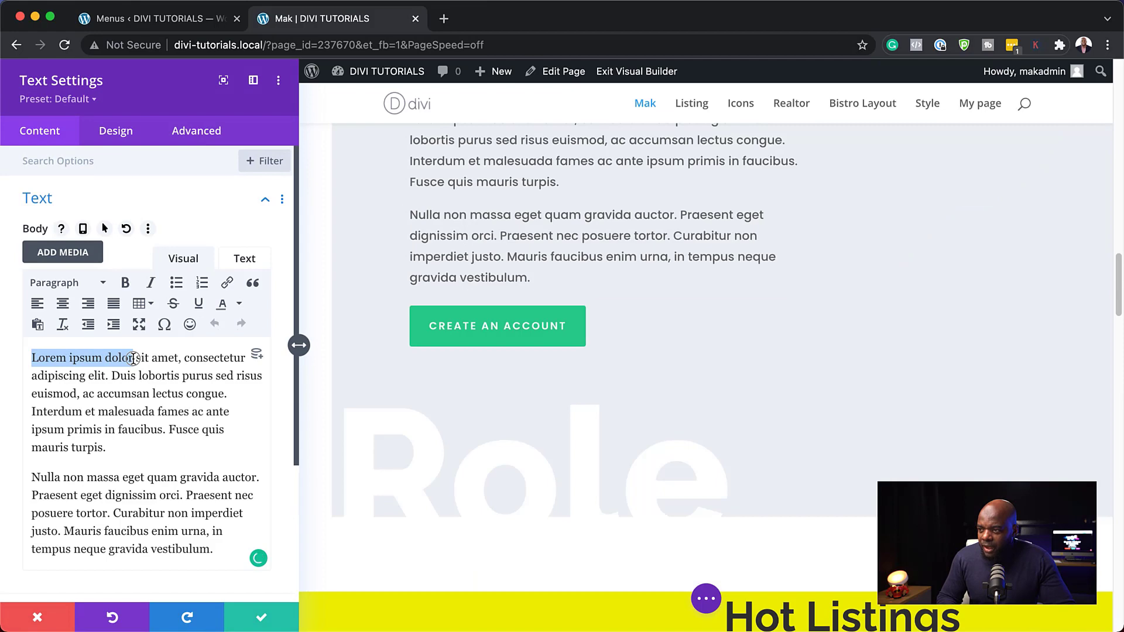
{"action": "left_click", "coordinate": [228, 284]}
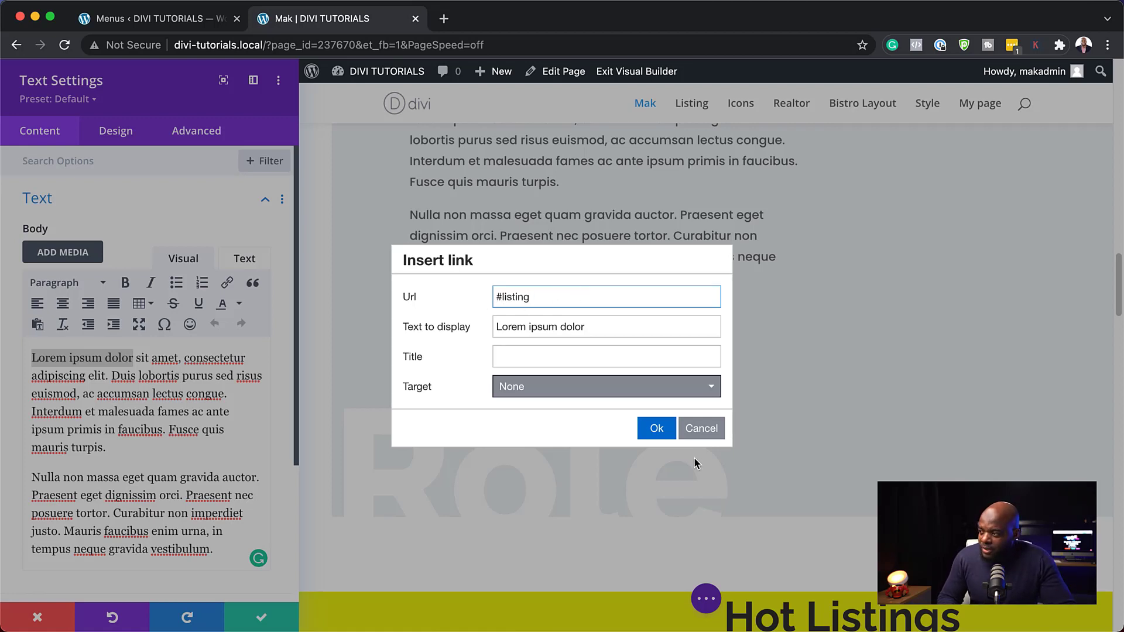
{"action": "left_click", "coordinate": [657, 428]}
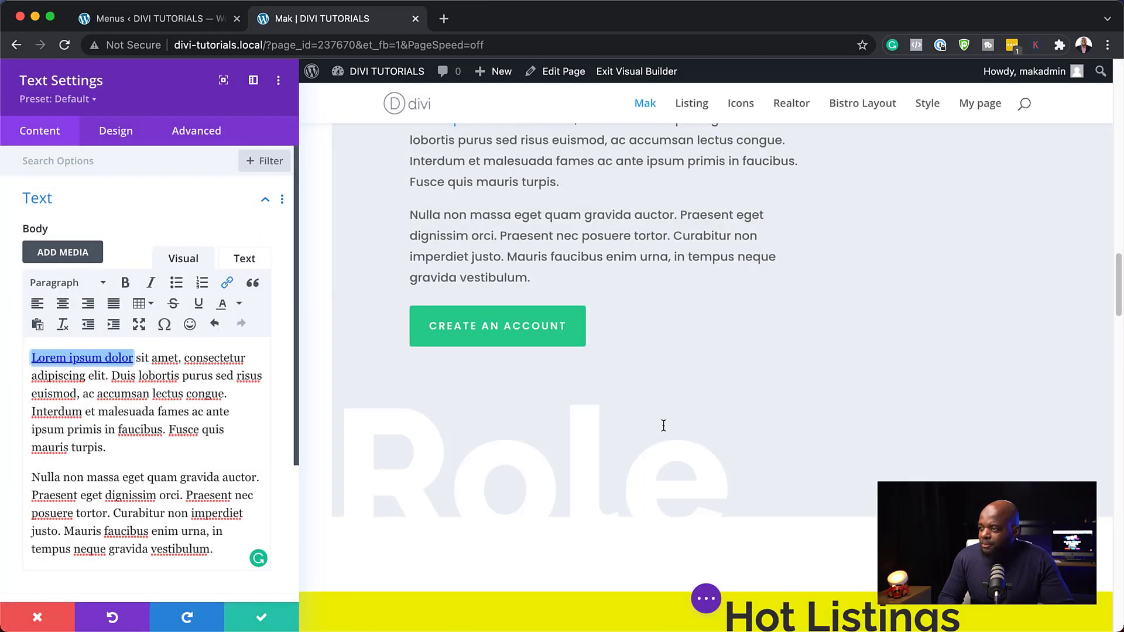
{"action": "left_click", "coordinate": [263, 619]}
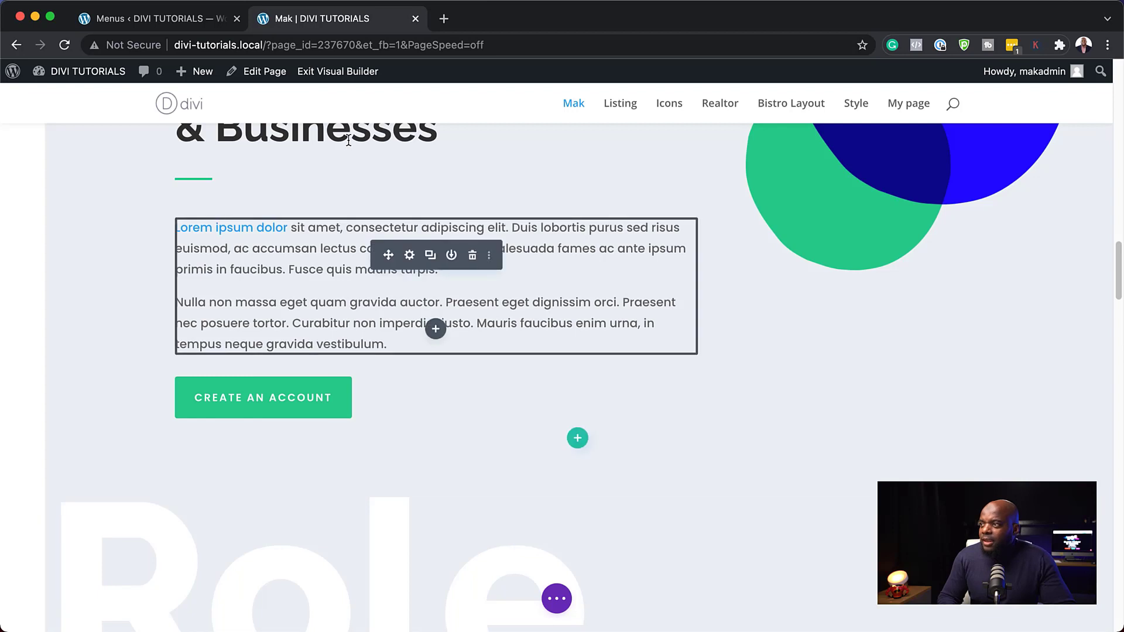
{"action": "left_click", "coordinate": [350, 81]}
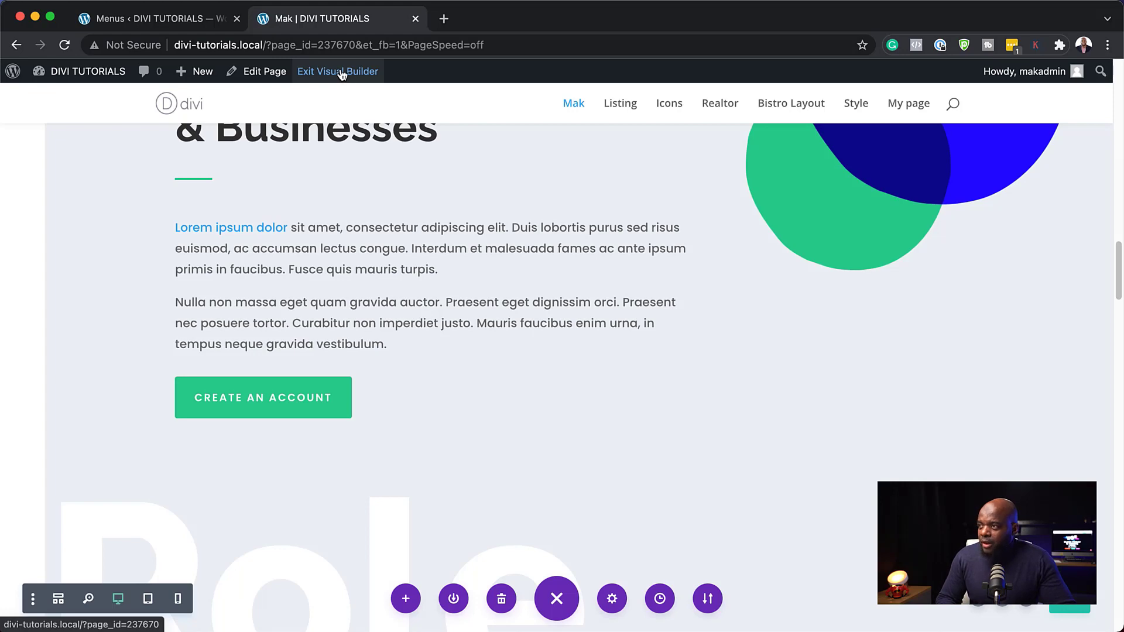
Step: Exit the Visual Builder and scroll the live page down to the yellow Hot Listings section
{"action": "left_click", "coordinate": [343, 72]}
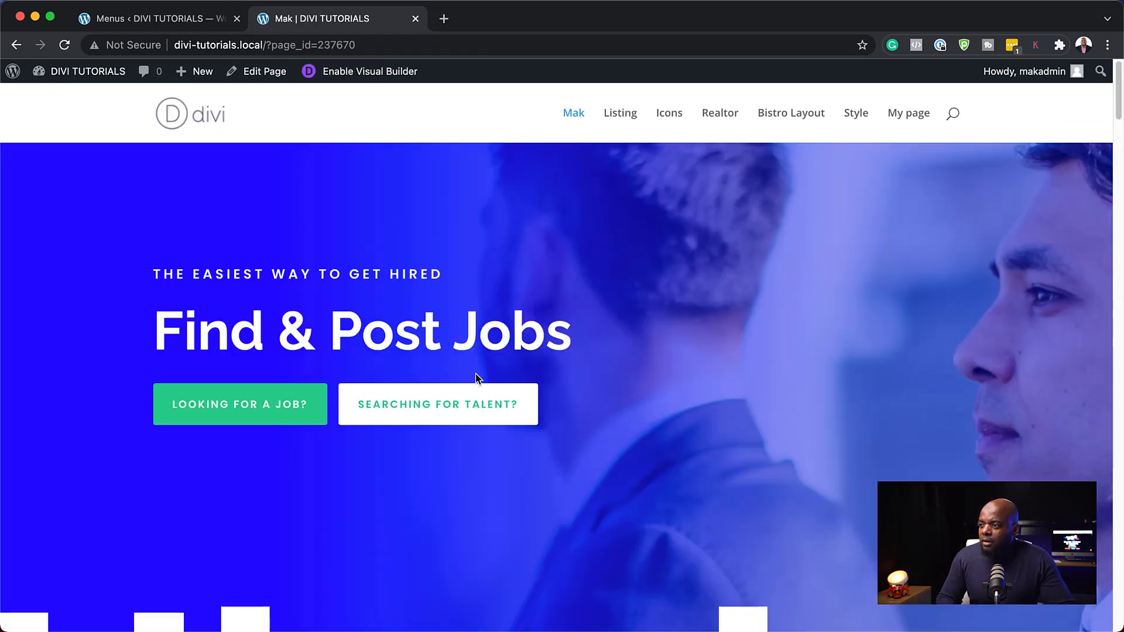
{"action": "scroll", "coordinate": [476, 375], "scroll_direction": "down", "scroll_amount": 10}
{"action": "scroll", "coordinate": [477, 372], "scroll_direction": "down", "scroll_amount": 15}
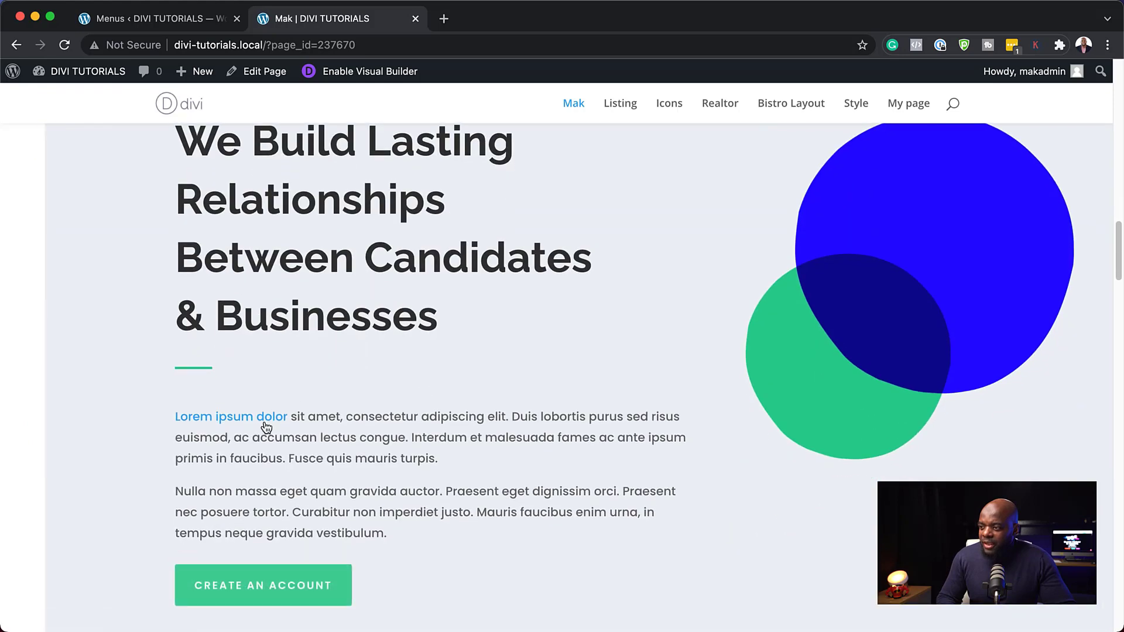
{"action": "scroll", "coordinate": [265, 422], "scroll_direction": "down", "scroll_amount": 15}
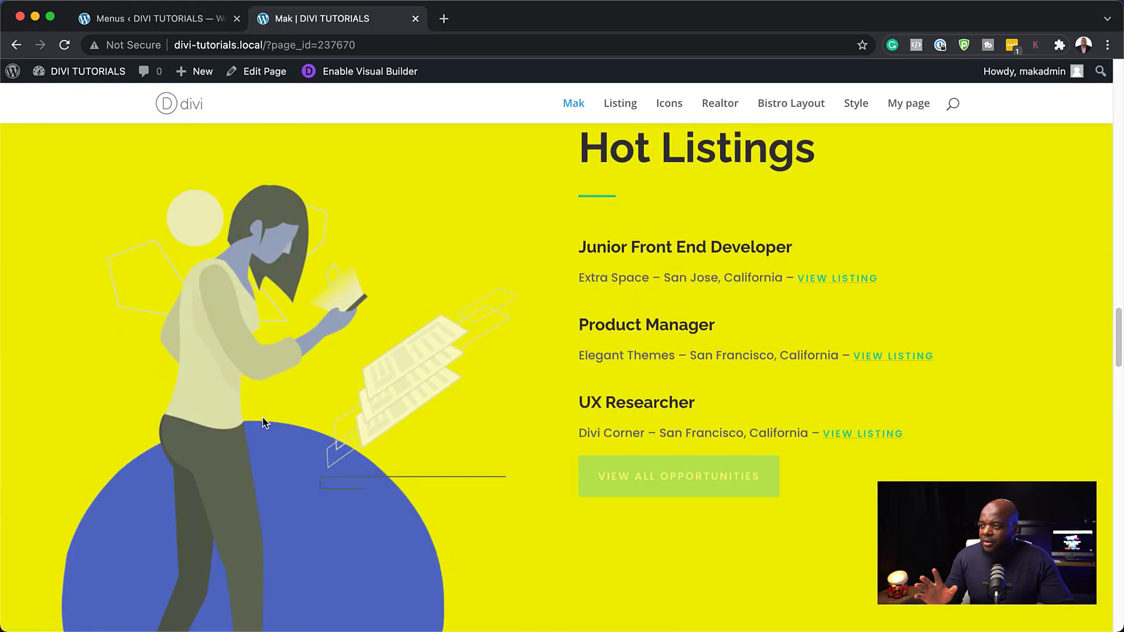